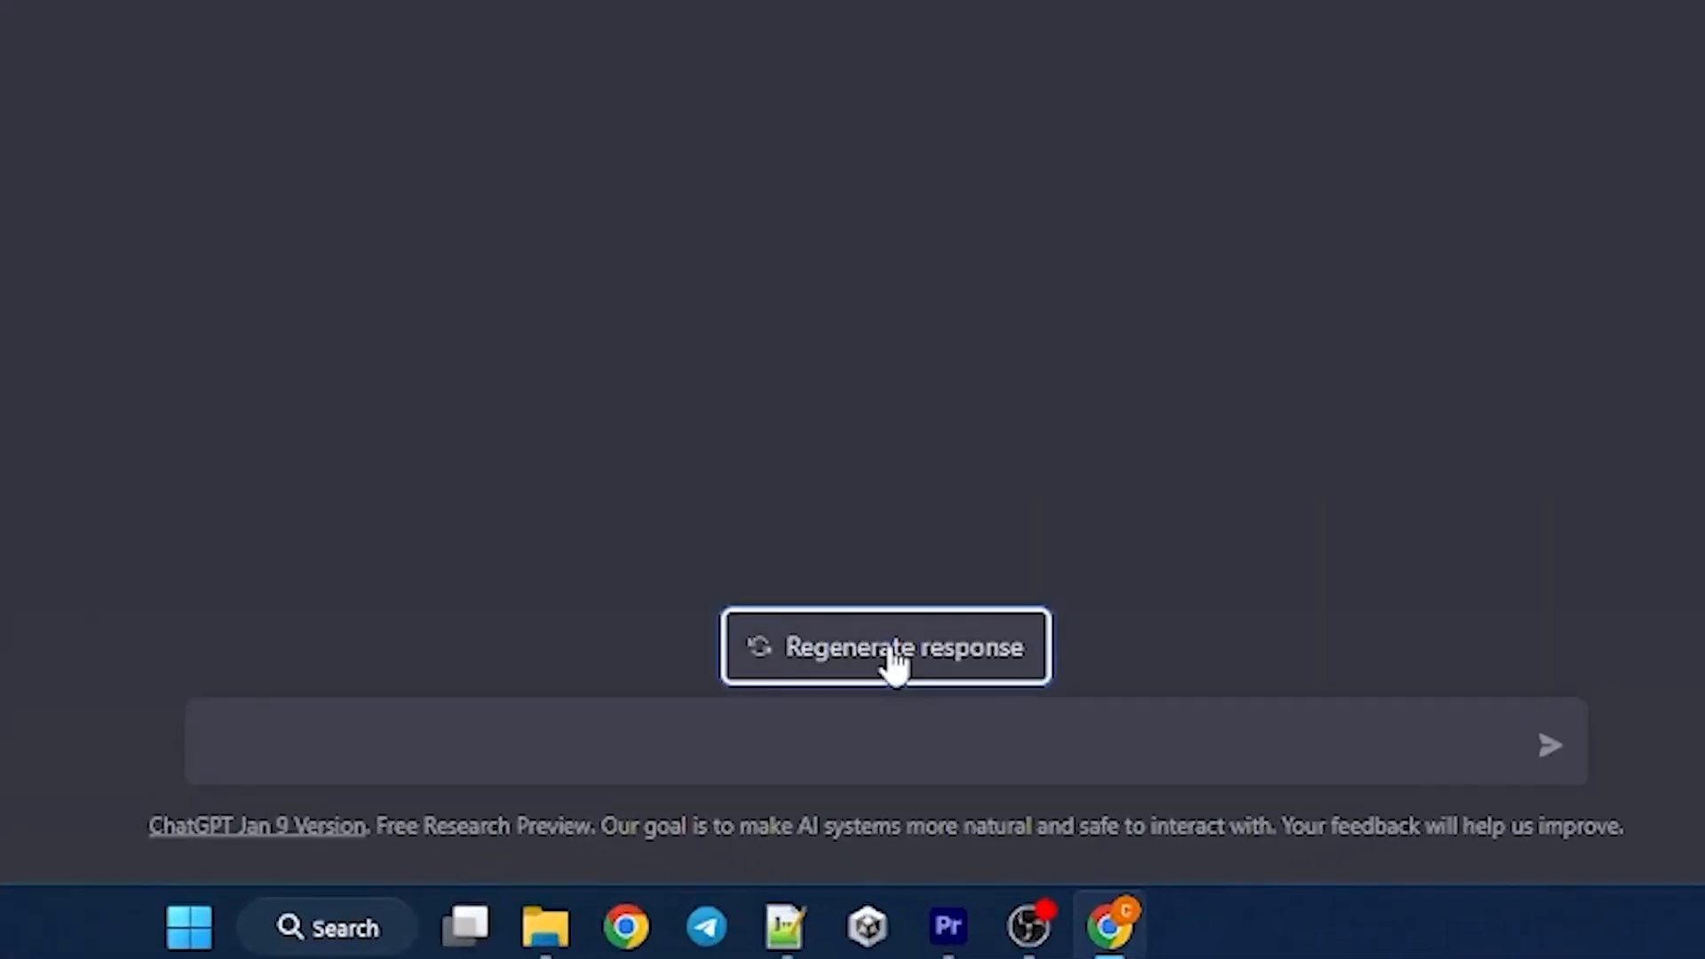
Regenerate the game-idea answer twice to get a minimalist puzzle-game suggestion.
{"action": "left_click", "coordinate": [892, 655]}
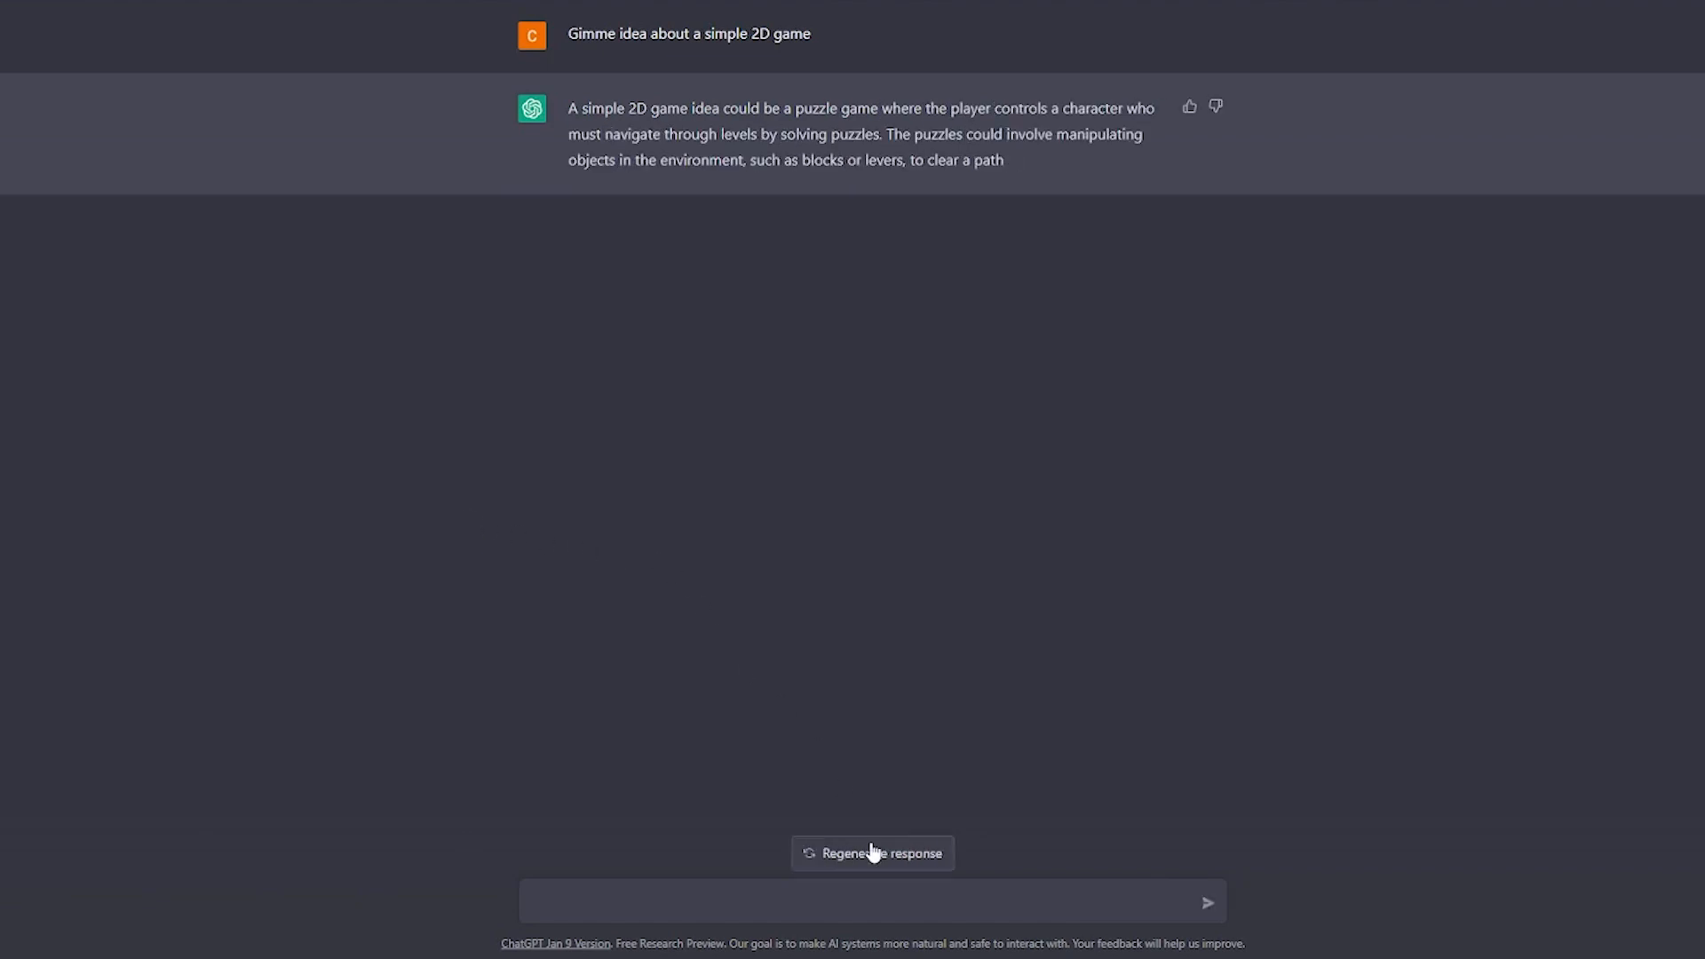
{"action": "left_click", "coordinate": [872, 853]}
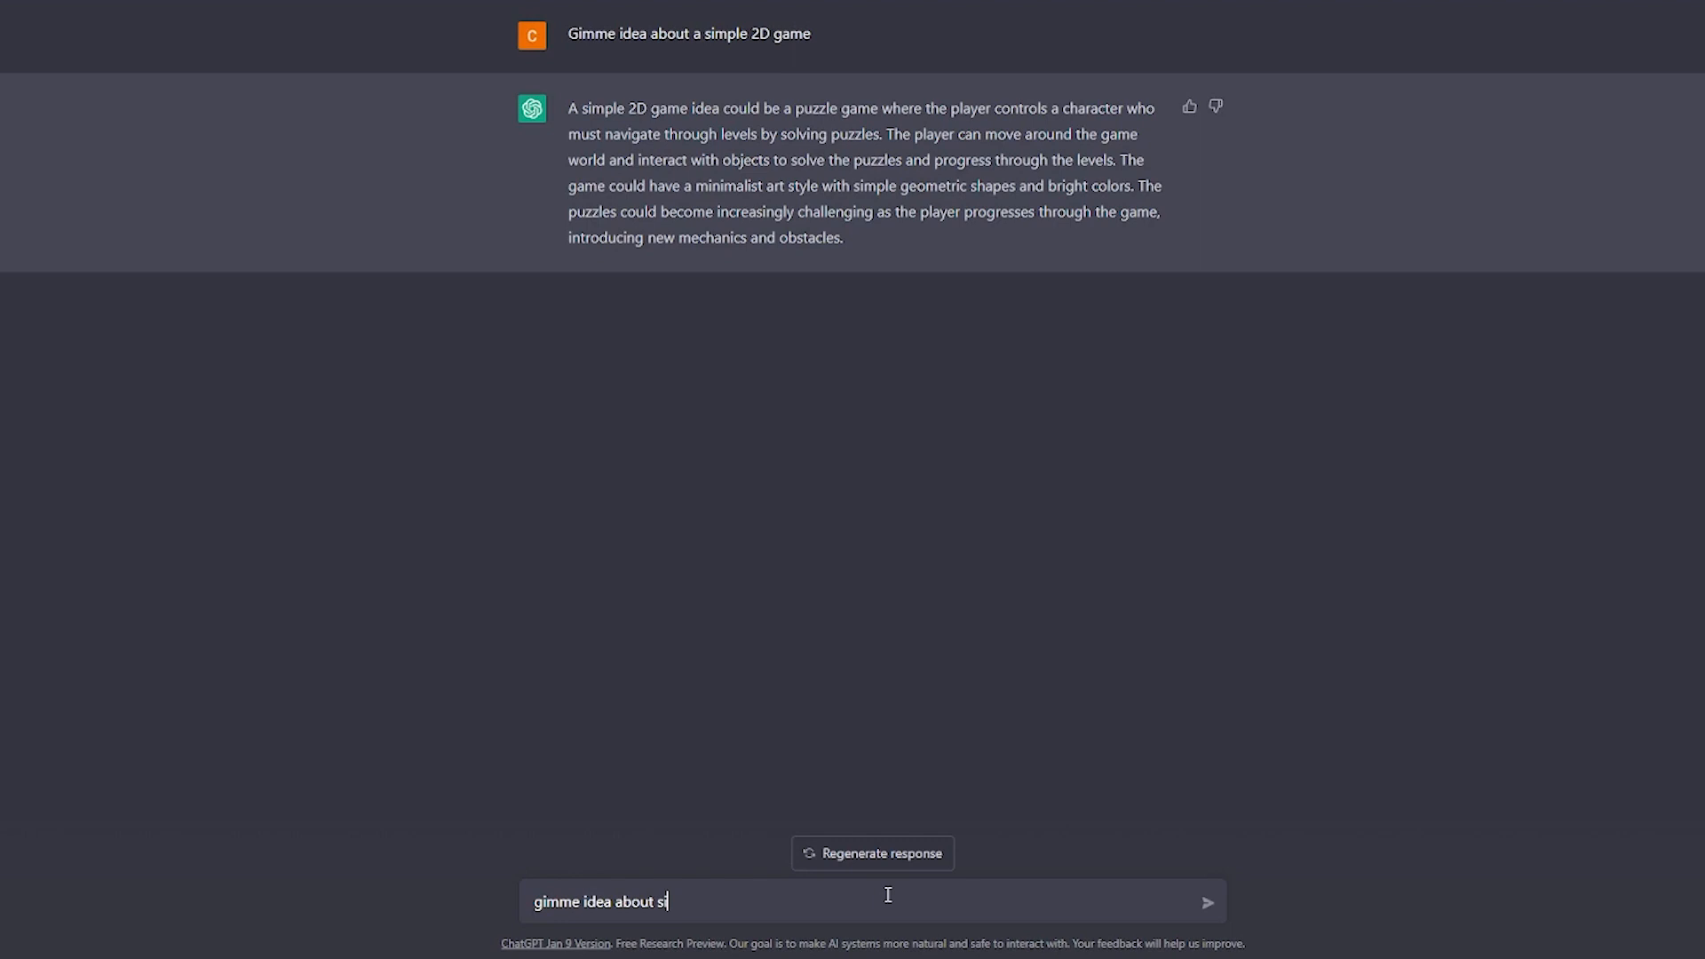
{"action": "type", "text": "PUZZLE"}
Send the follow-up prompt asking for a simple 2D puzzle game idea.
{"action": "key", "text": "Return"}
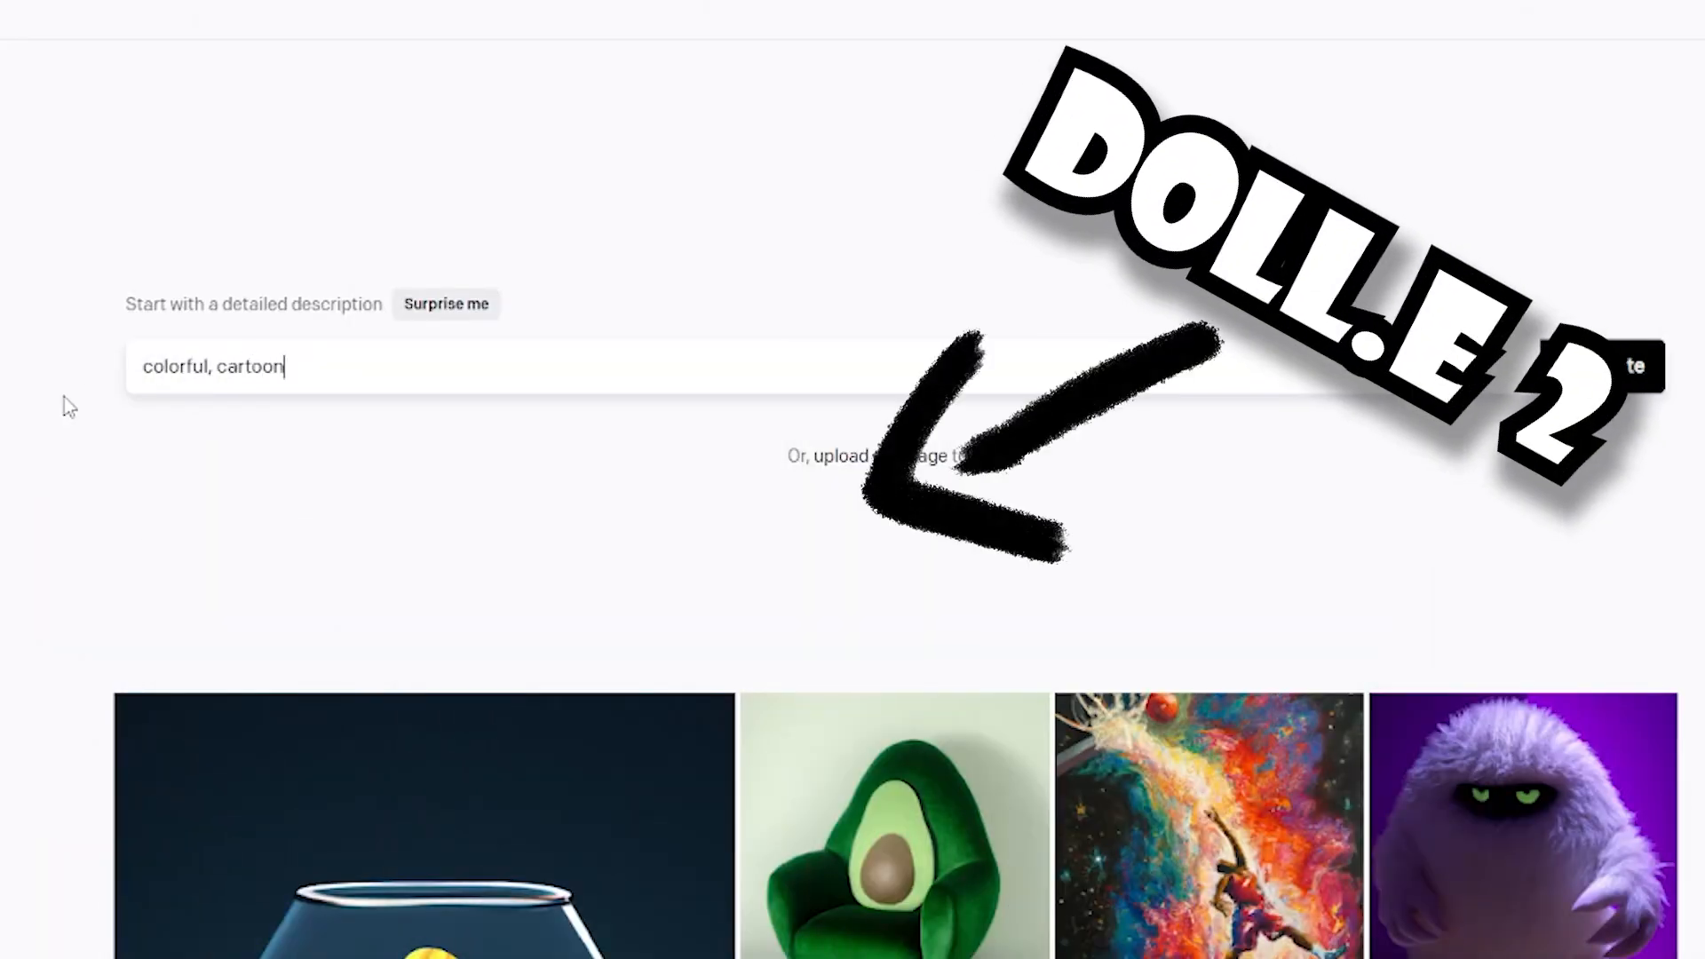
{"action": "type", "text": "ish and whimsical caw, long shot, pixelart"}
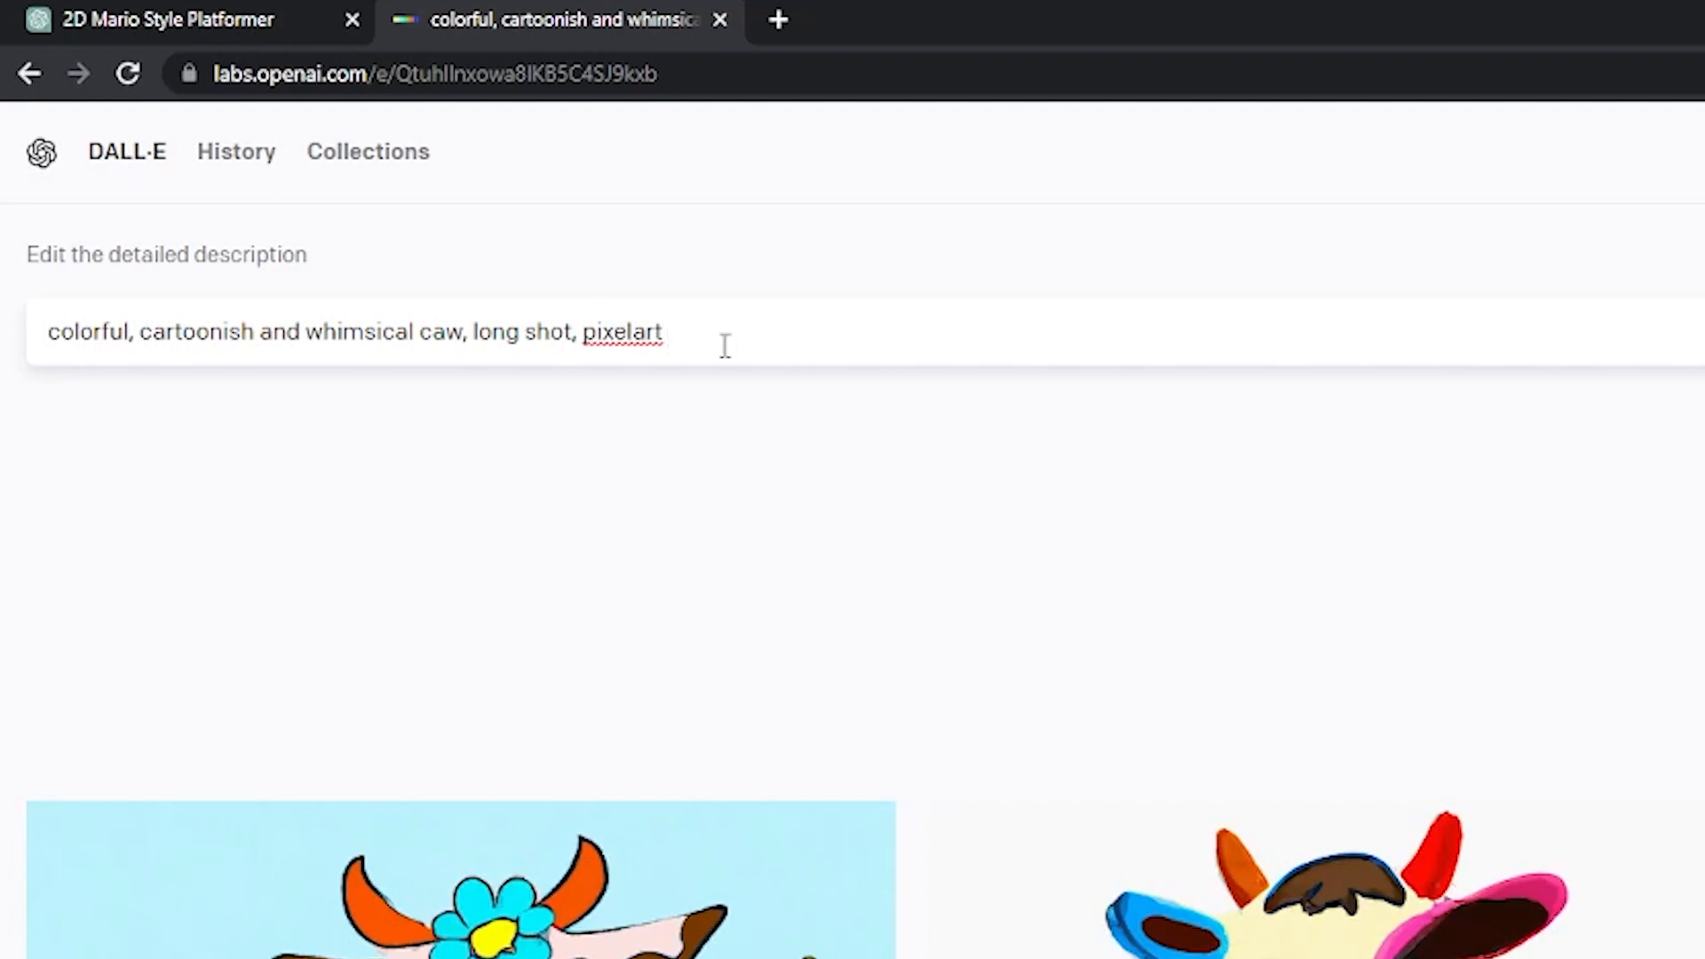
Check spelling suggestions for 'pixelart' in the cow prompt and keep the text unchanged.
{"action": "right_click", "coordinate": [624, 335]}
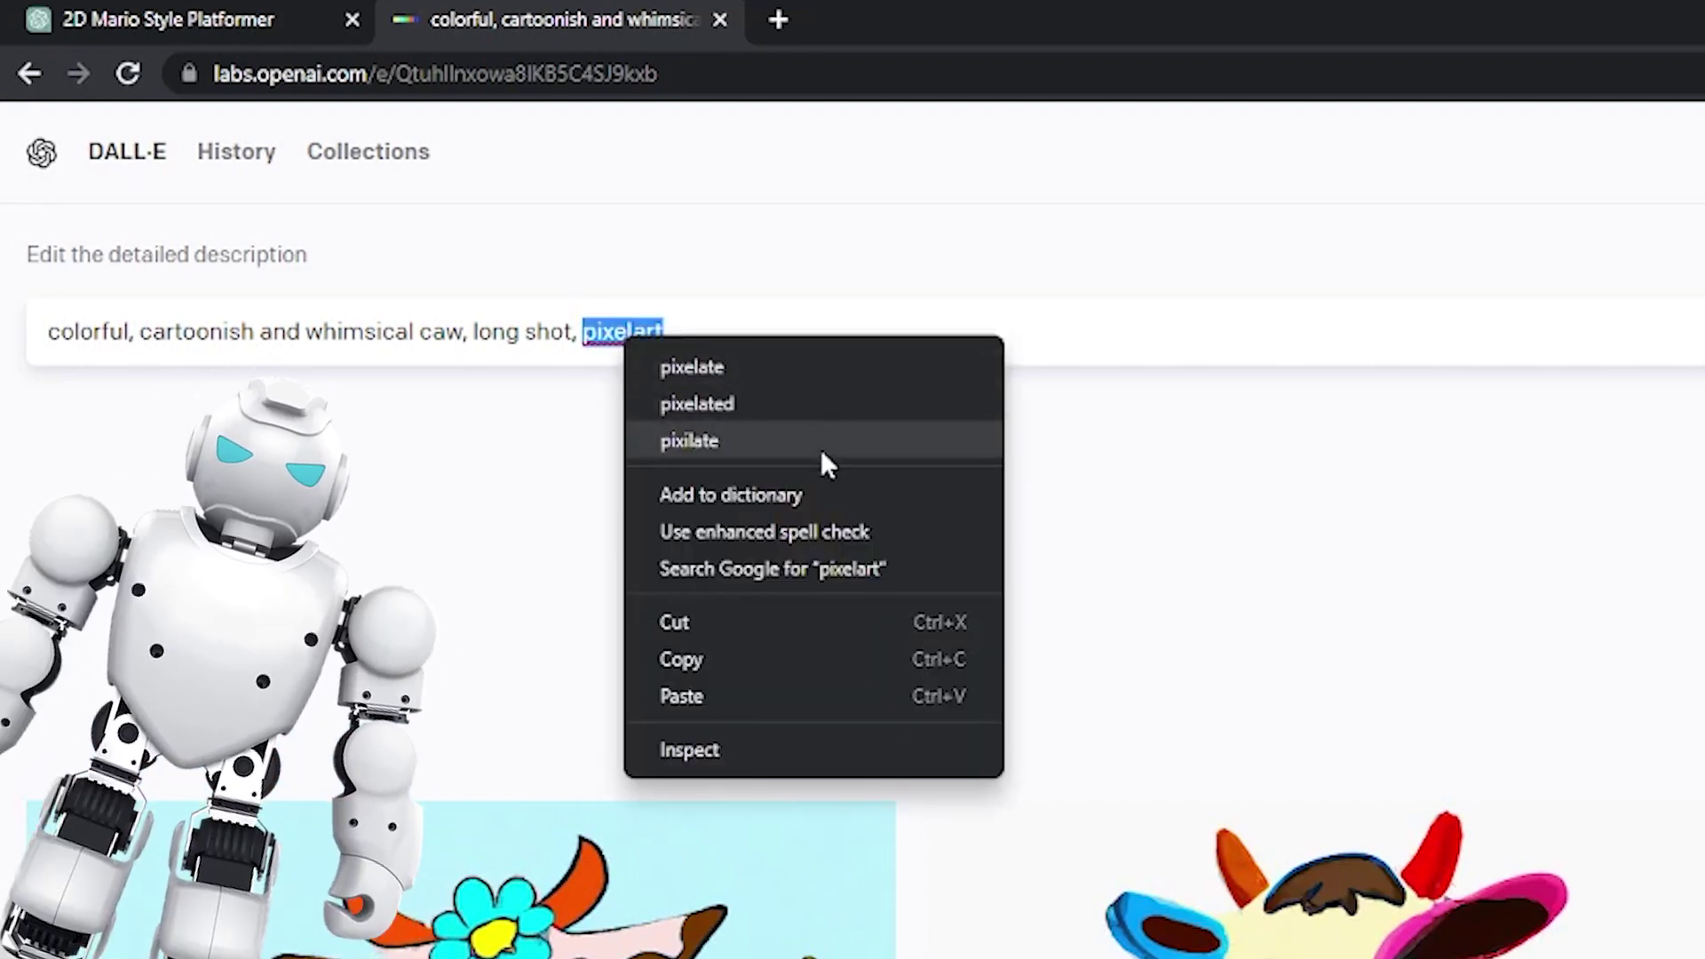
{"action": "left_click", "coordinate": [1291, 562]}
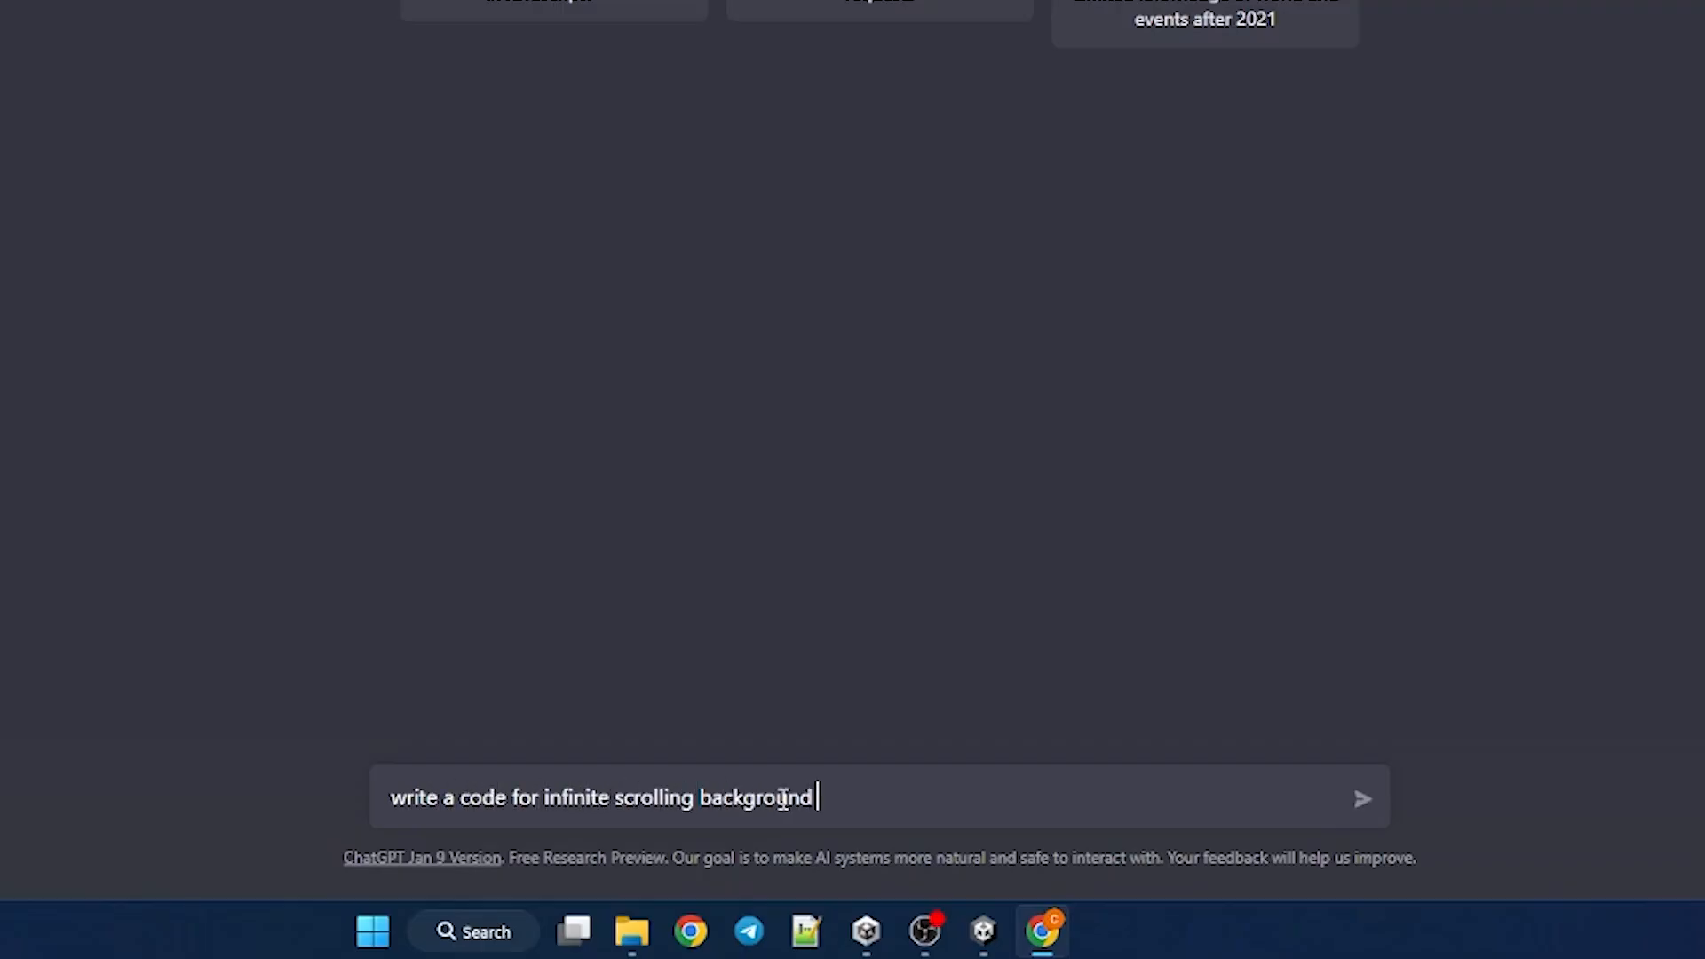
Copy the scrolling-background script, test it in the Scene view, and report only one reference moves.
{"action": "left_click_drag", "start_coordinate": [731, 205], "coordinate": [849, 394]}
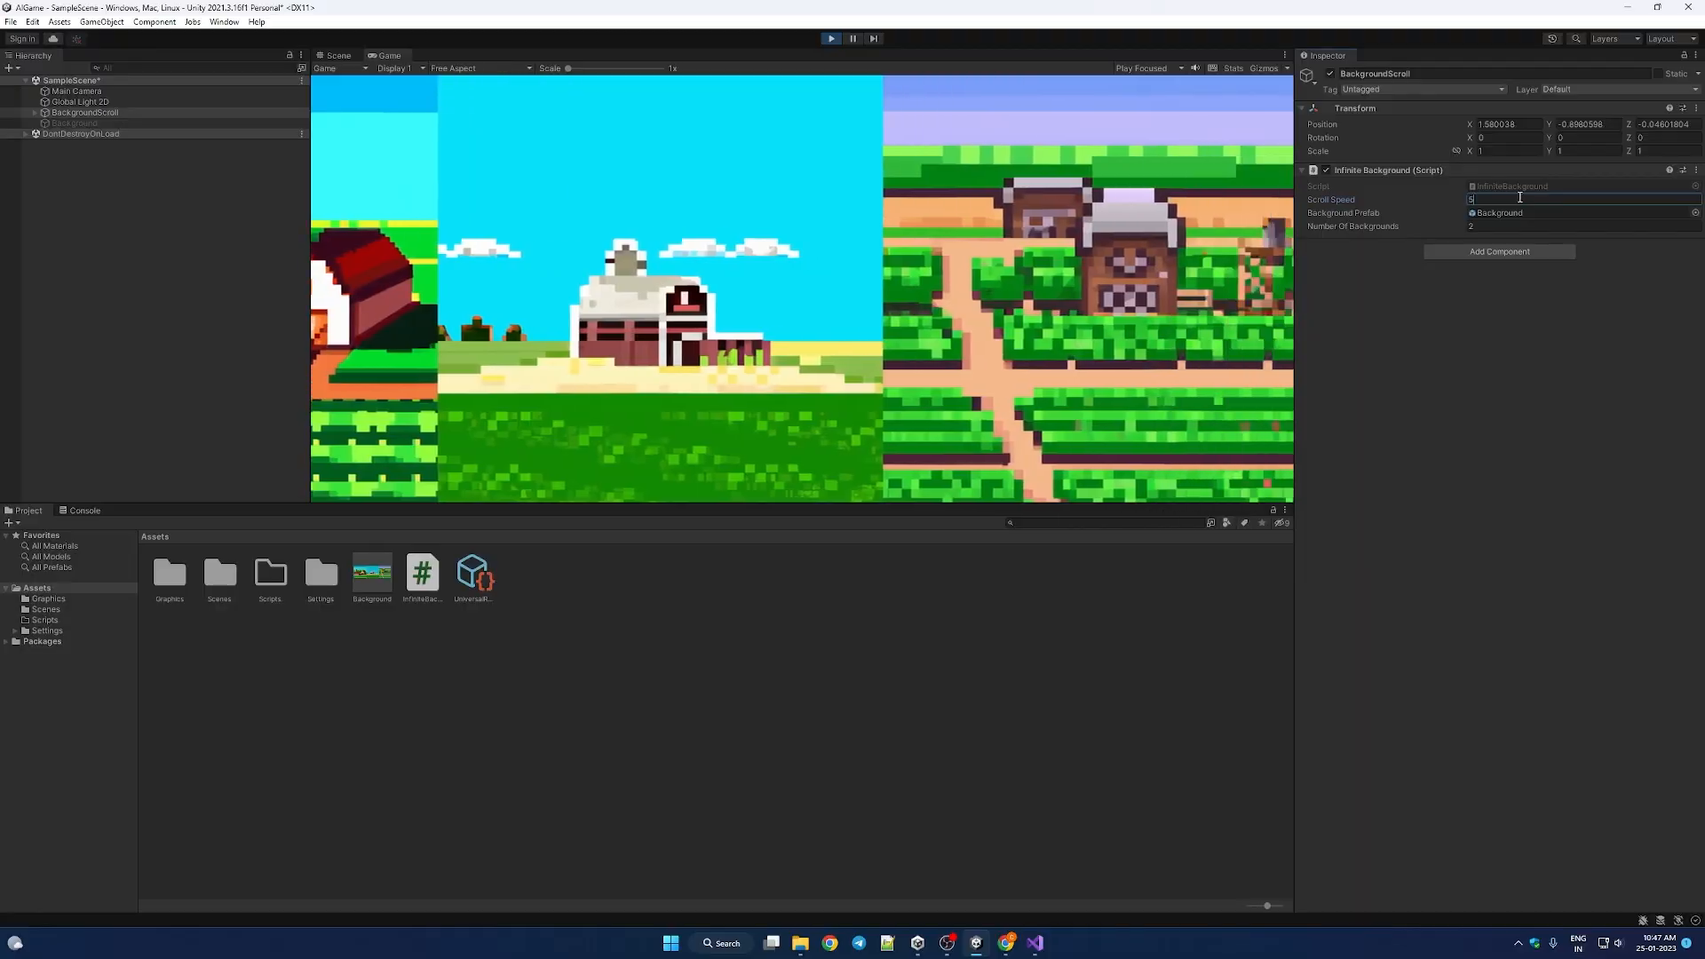
{"action": "left_click", "coordinate": [339, 55]}
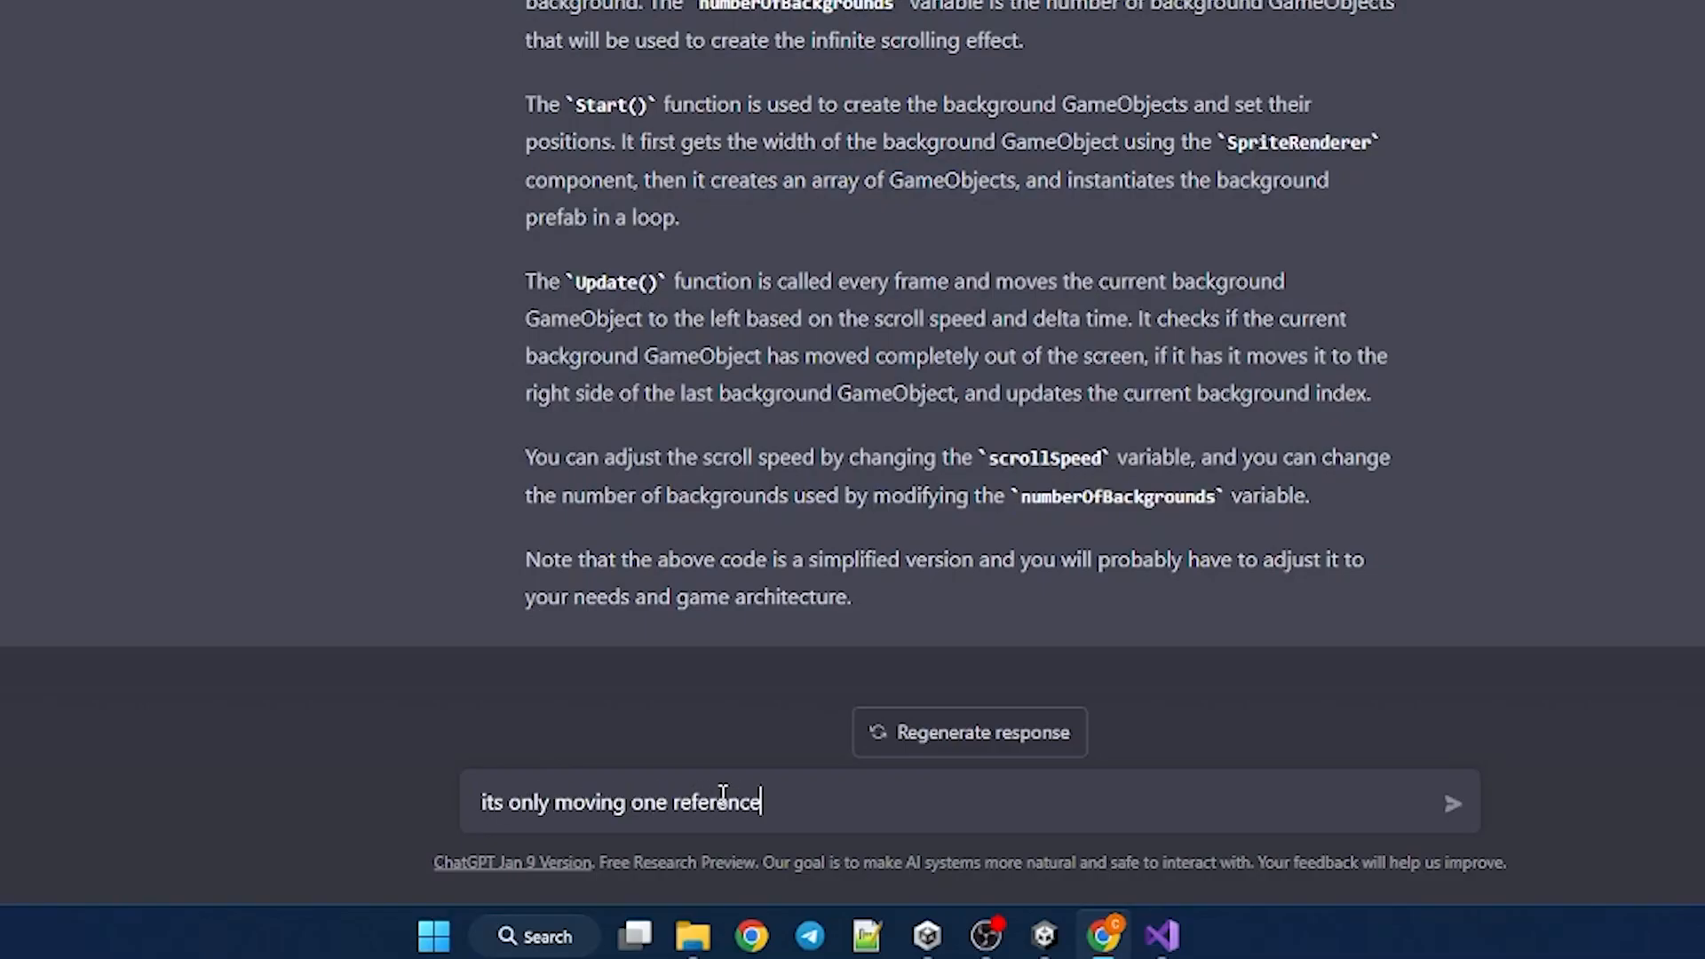
{"action": "key", "text": "Return"}
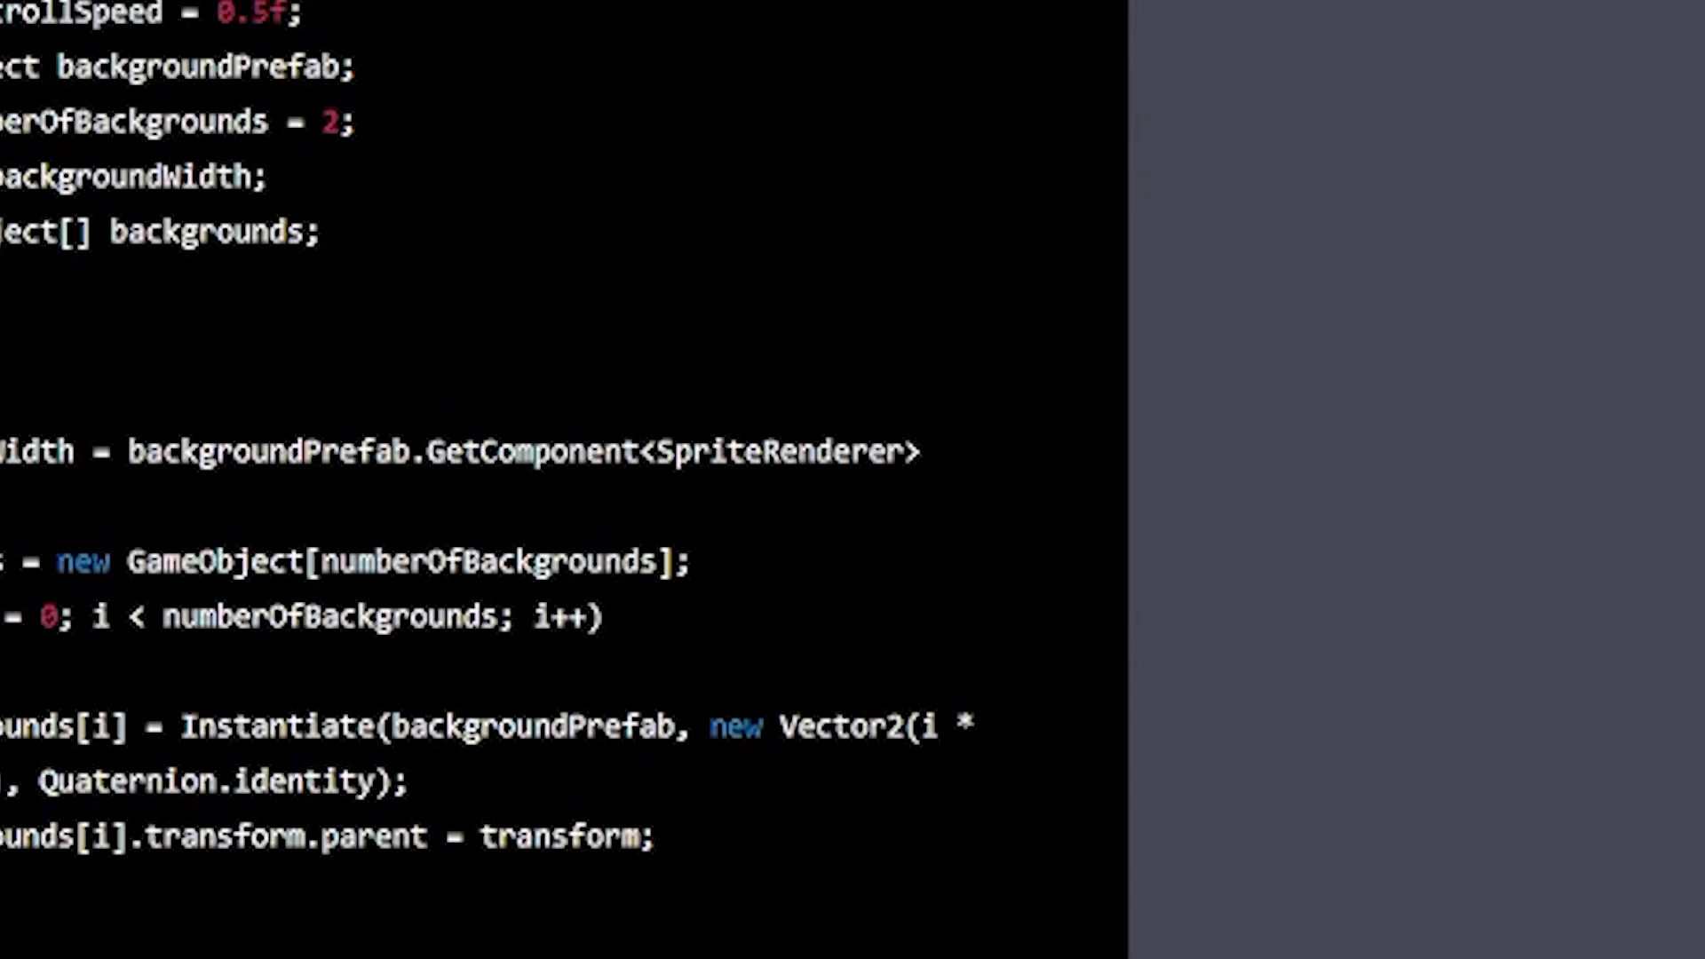
Replace InfiniteBackground.cs with the revised all-backgrounds code, save it, and return to Unity.
{"action": "key", "text": "ctrl+a"}
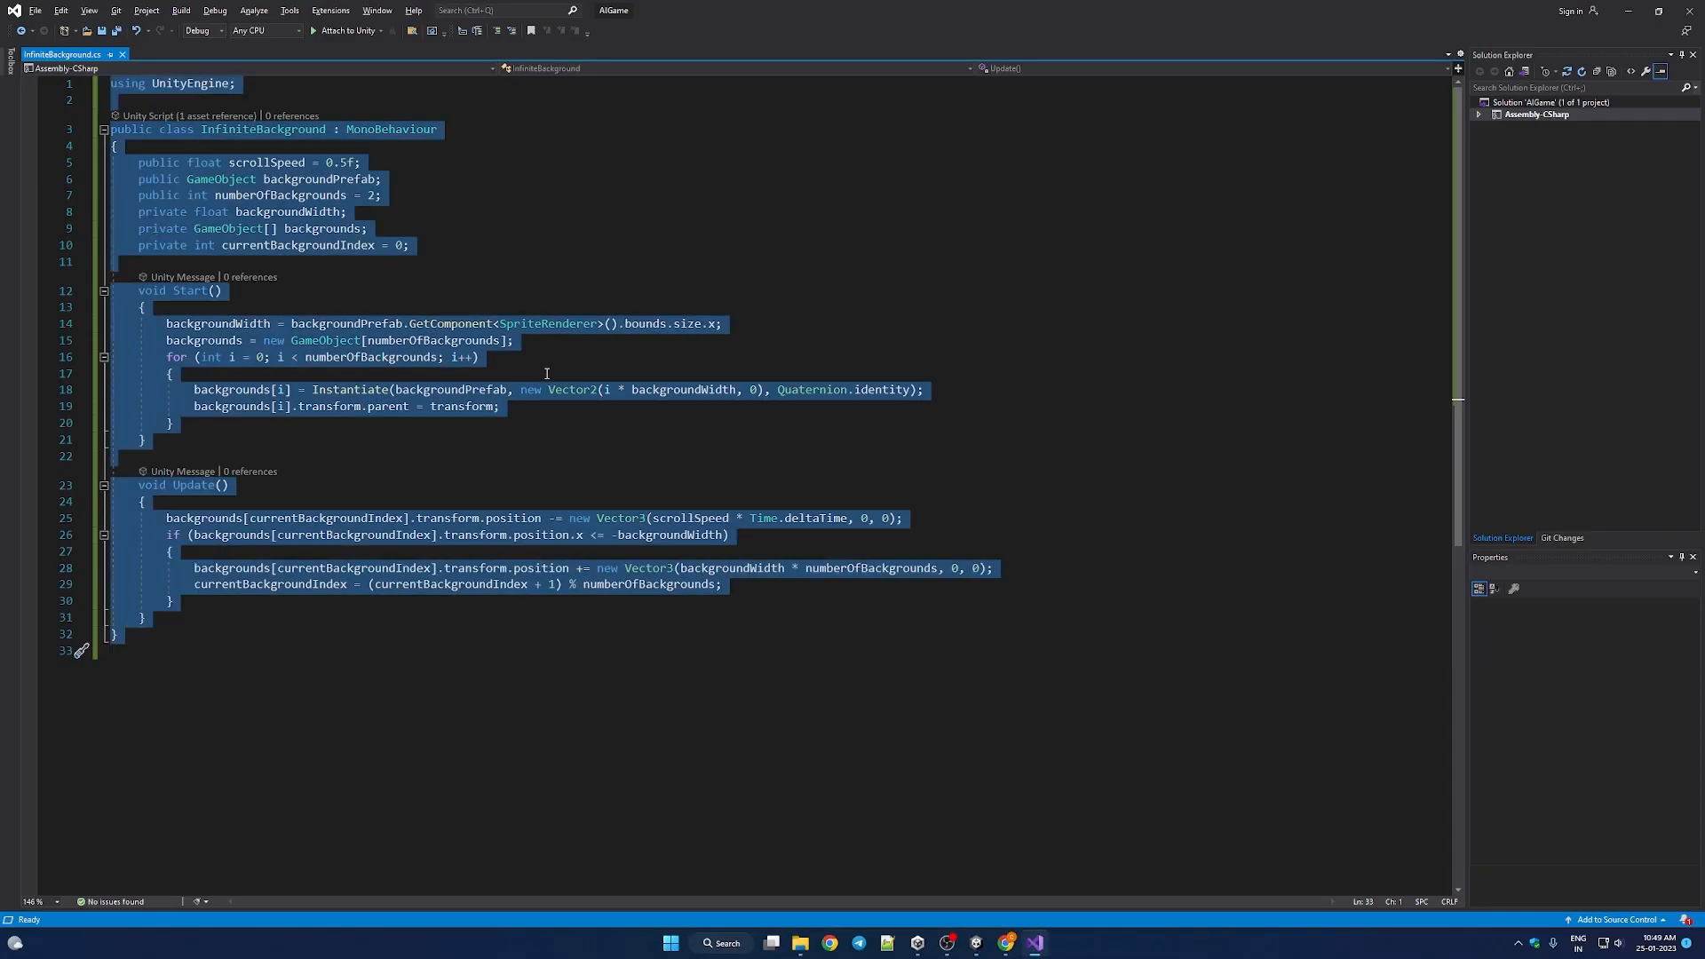
{"action": "type", "text": "using UnityEngine;  public class InfiniteBackground : MonoBehaviour {     public float scrollSpeed = 0.5f;     public GameObject backgroundPrefab;     public int numberOfBackgrounds = 2;     private float backgroundWidth;     private GameObject[] backgrounds;      void Start()     {         backgroundWidth = backgroundPrefab.GetComponent<SpriteRenderer>().bounds.size.x;         backgrounds = new GameObject[numberOfBackgrounds];         for (int i = 0; i < numberOfBackgrounds; i++)         {             backgrounds[i] = Instantiate(backgroundPrefab, new Vector2(i * backgroundWidth, 0), Quaternion.identity);             backgrounds[i].transform.parent = transform;         }     }      void Update()     {         for (int i = 0; i < numberOfBackgrounds; i++)         {             backgrounds[i].transform.position -= new Vector3(scrollSpeed * Time.deltaTime, 0, 0);             if (backgrounds[i].transform.position.x <= -backgroundWidth)             {                 backgrounds[i].transform.position += new Vector3(backgroundWidth * numberOfBackgrounds, 0, 0);             }         }     } }"}
{"action": "key", "text": "ctrl+s"}
{"action": "key", "text": "alt+Tab"}
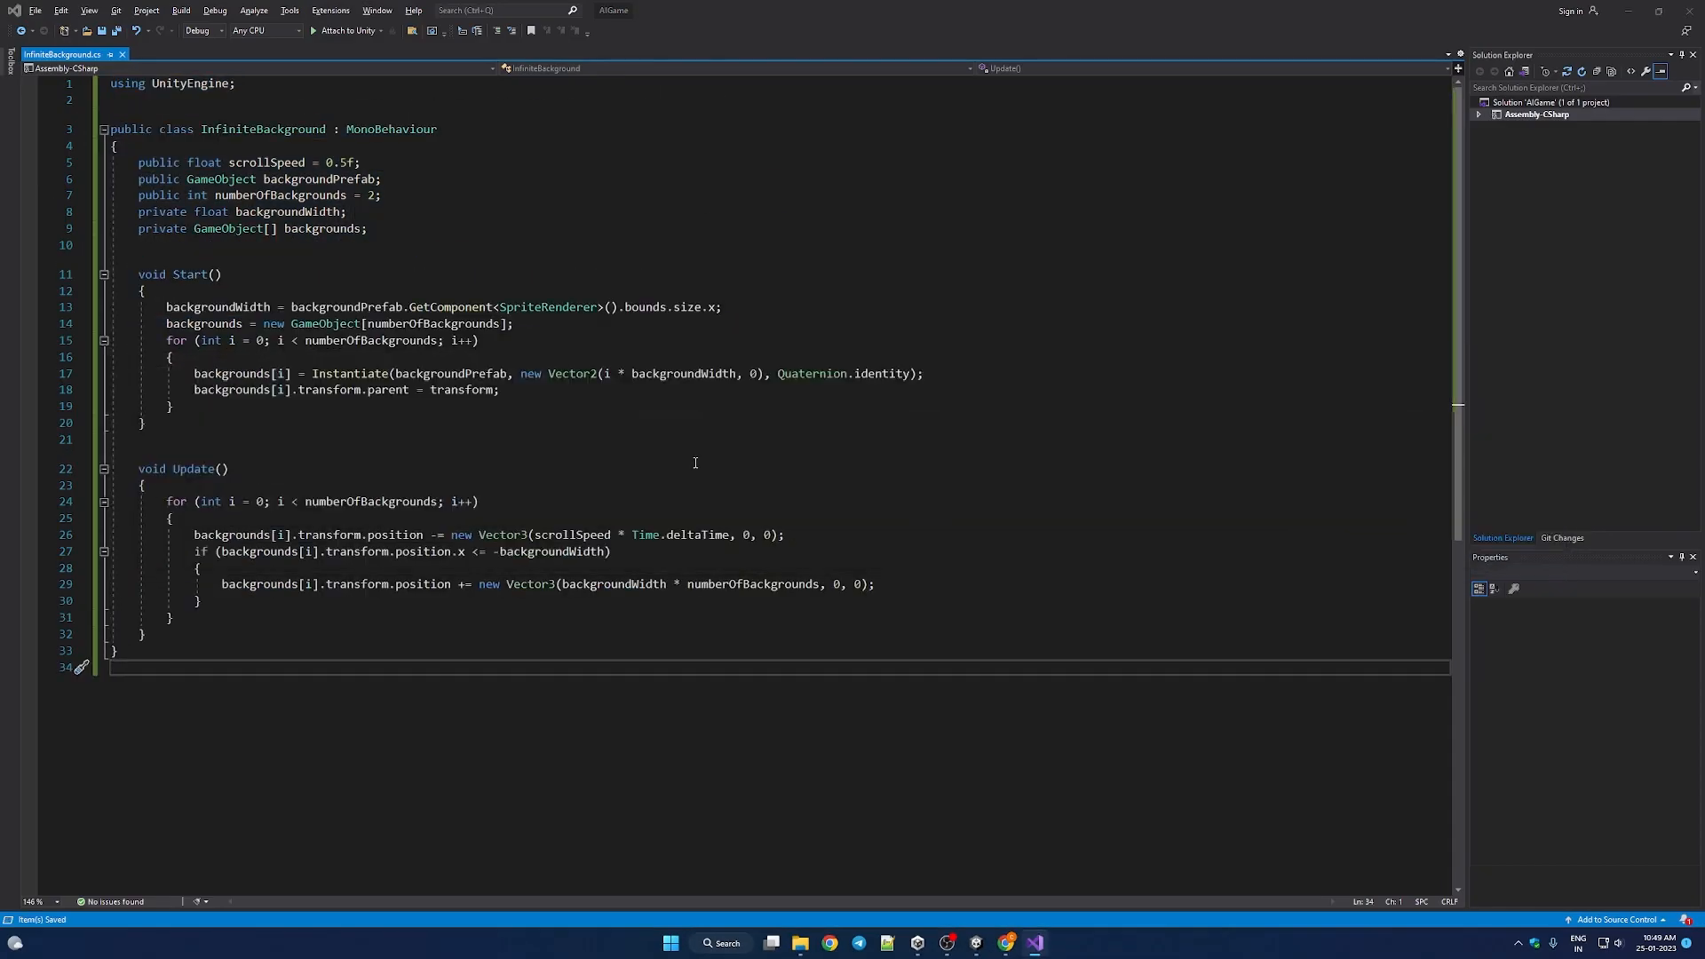
{"action": "key", "text": "alt+Tab"}
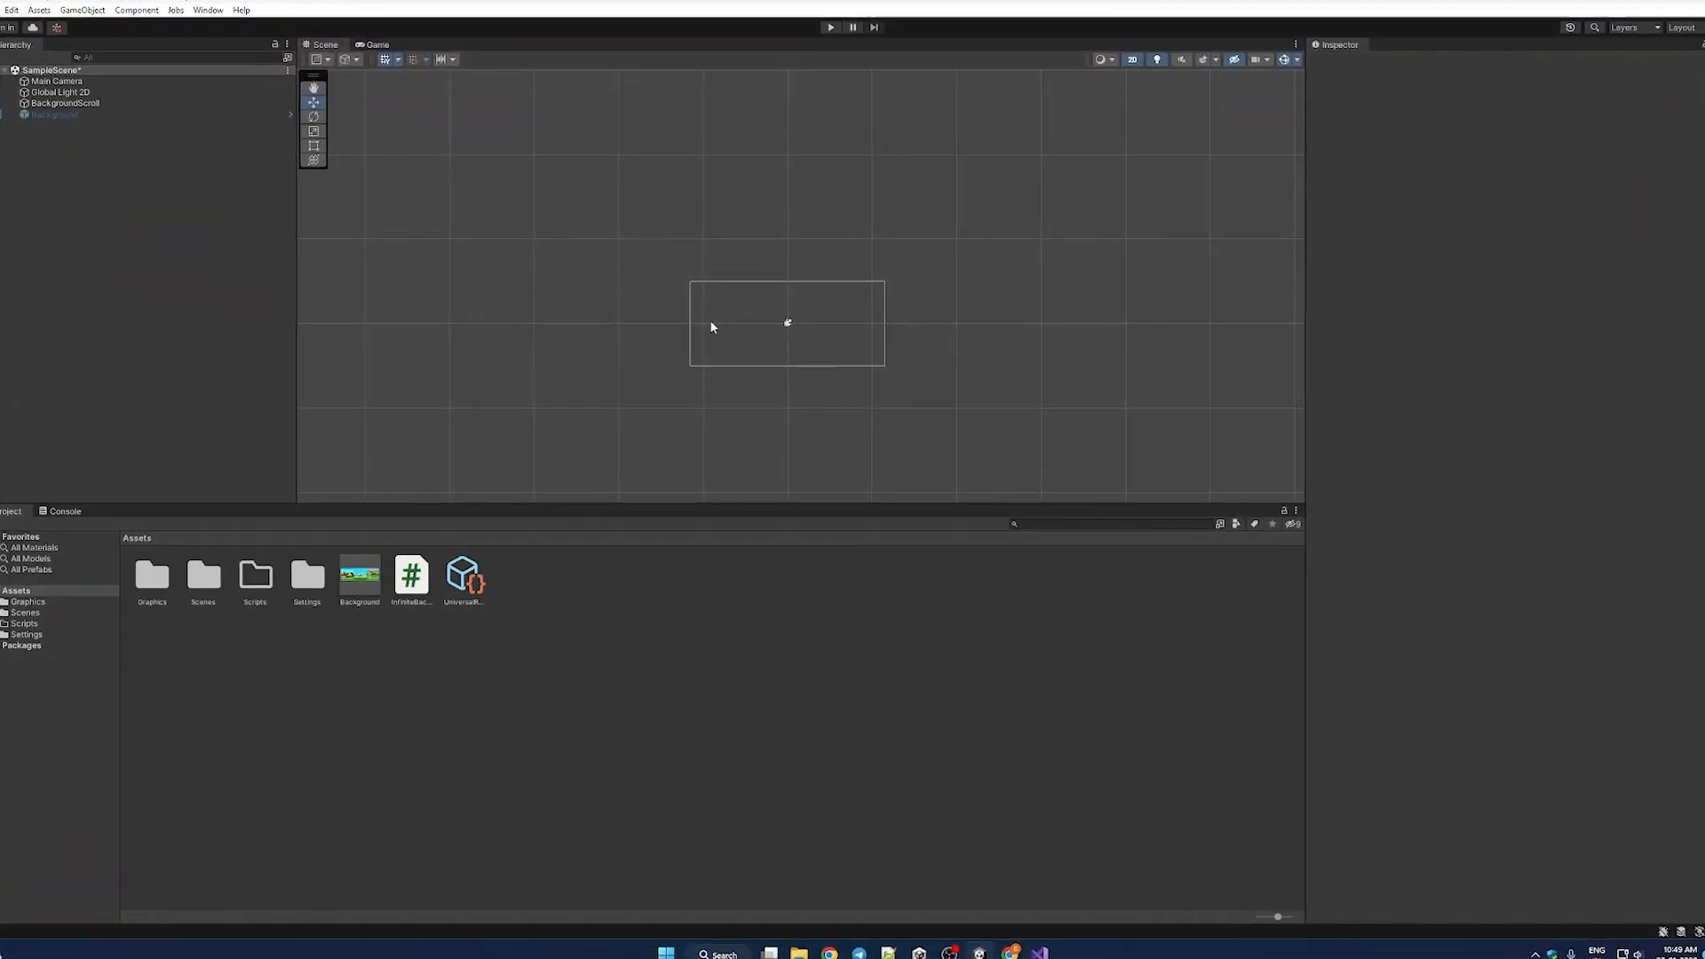
Inspect the BackgroundScroll object's settings in the Hierarchy.
{"action": "left_click", "coordinate": [45, 99]}
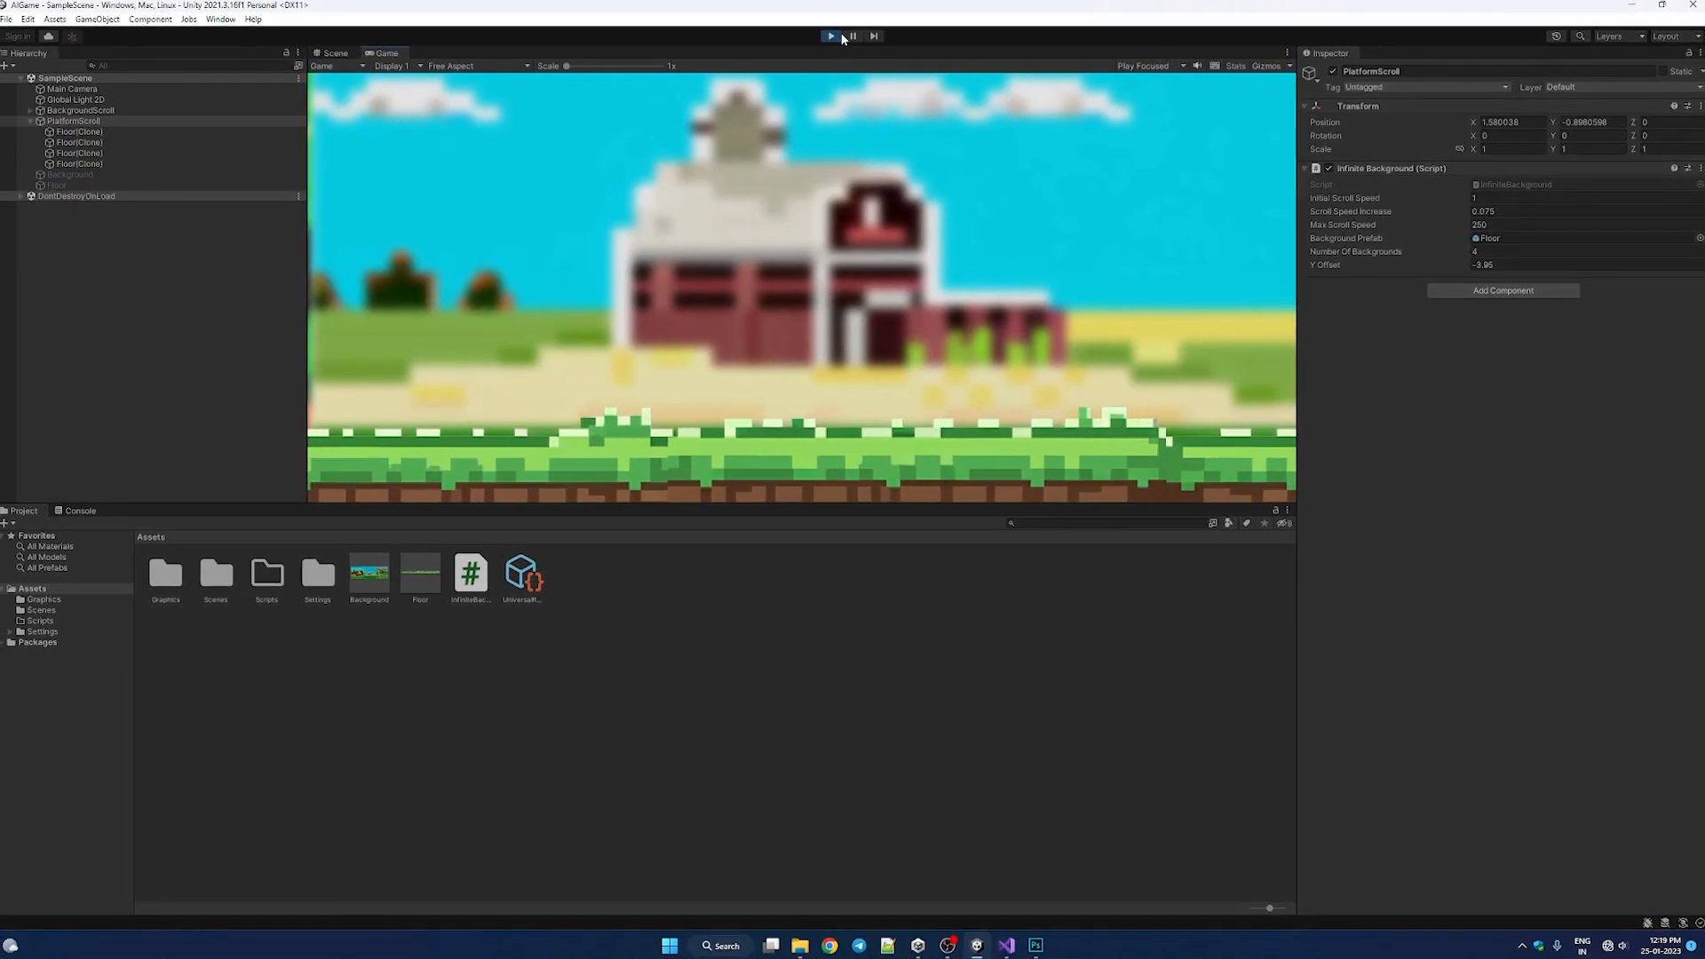
{"action": "type", "text": "write a unity "}
{"action": "type", "text": "c# script where player jum"}
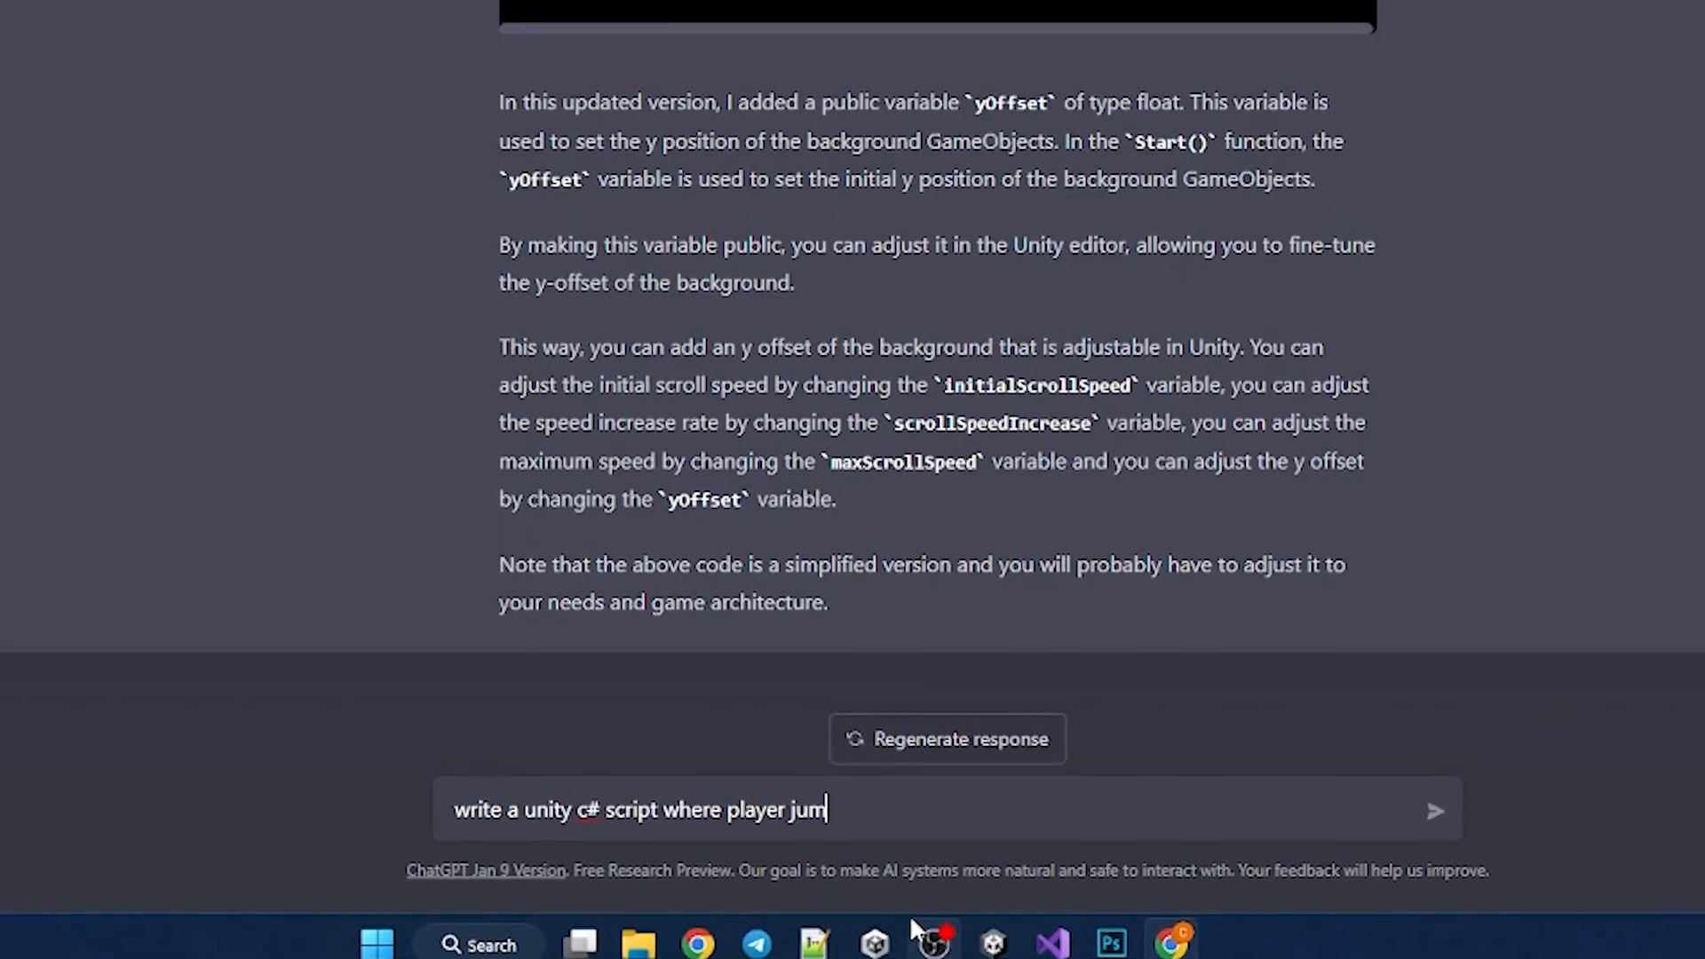
{"action": "type", "text": "ps when yuo press space bar or tap on the screen"}
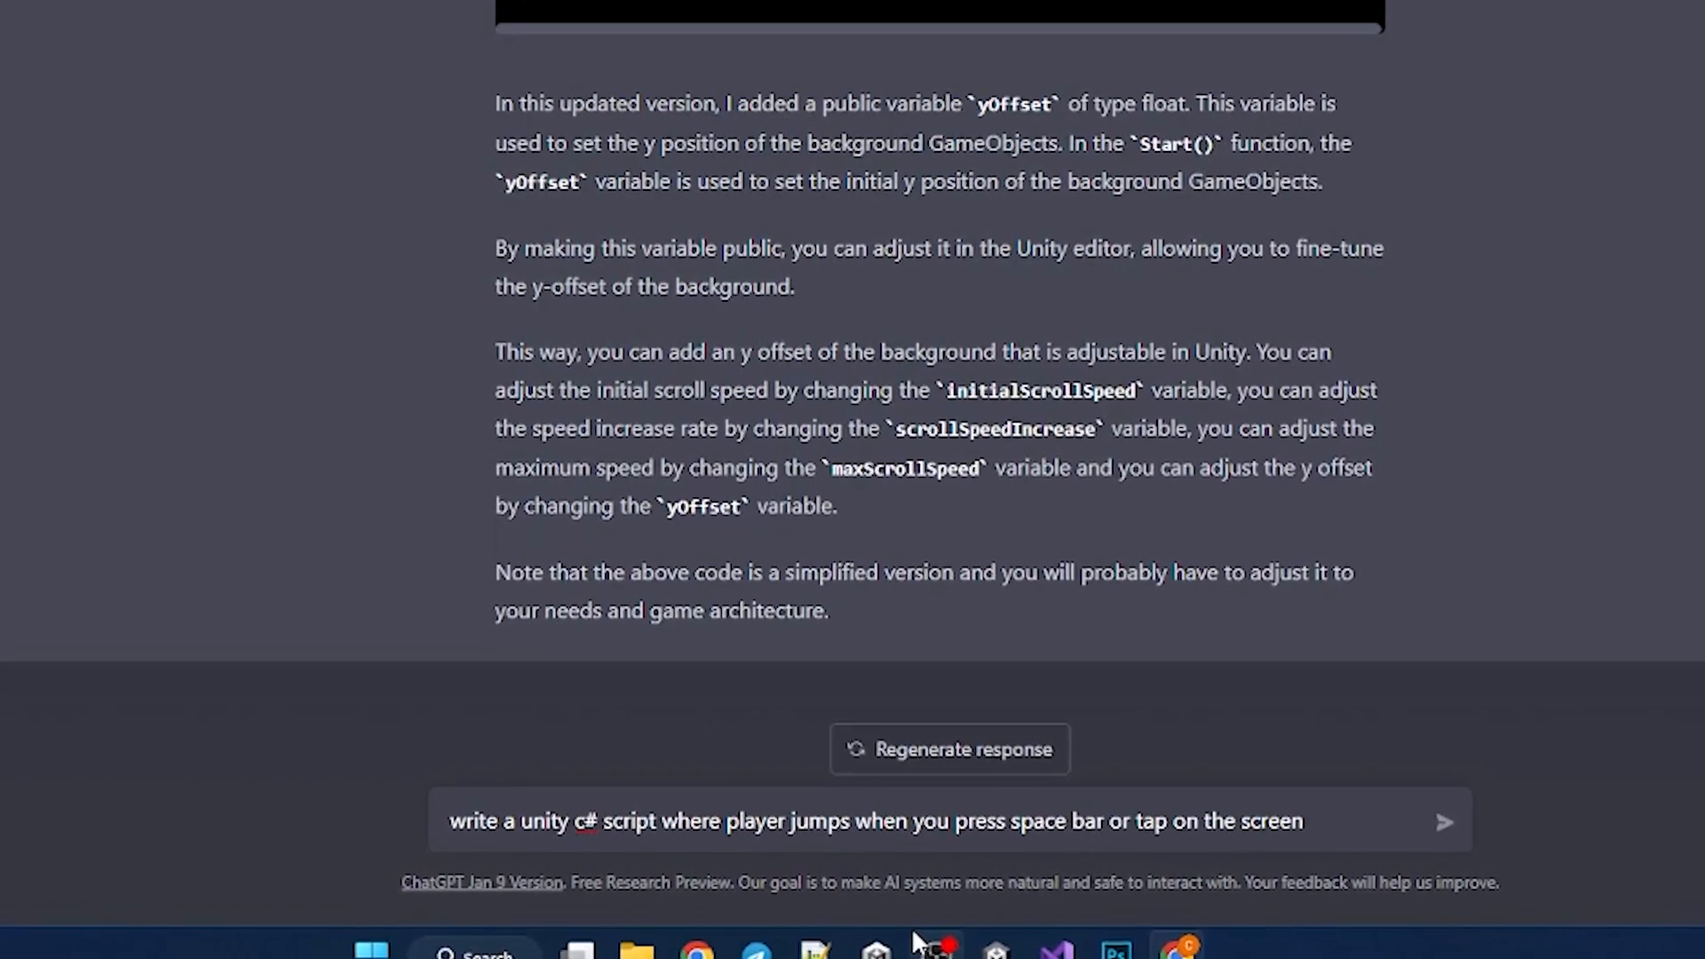
Copy ChatGPT's grounded-jump script and paste it over the Jump.cs template.
{"action": "left_click", "coordinate": [1107, 162]}
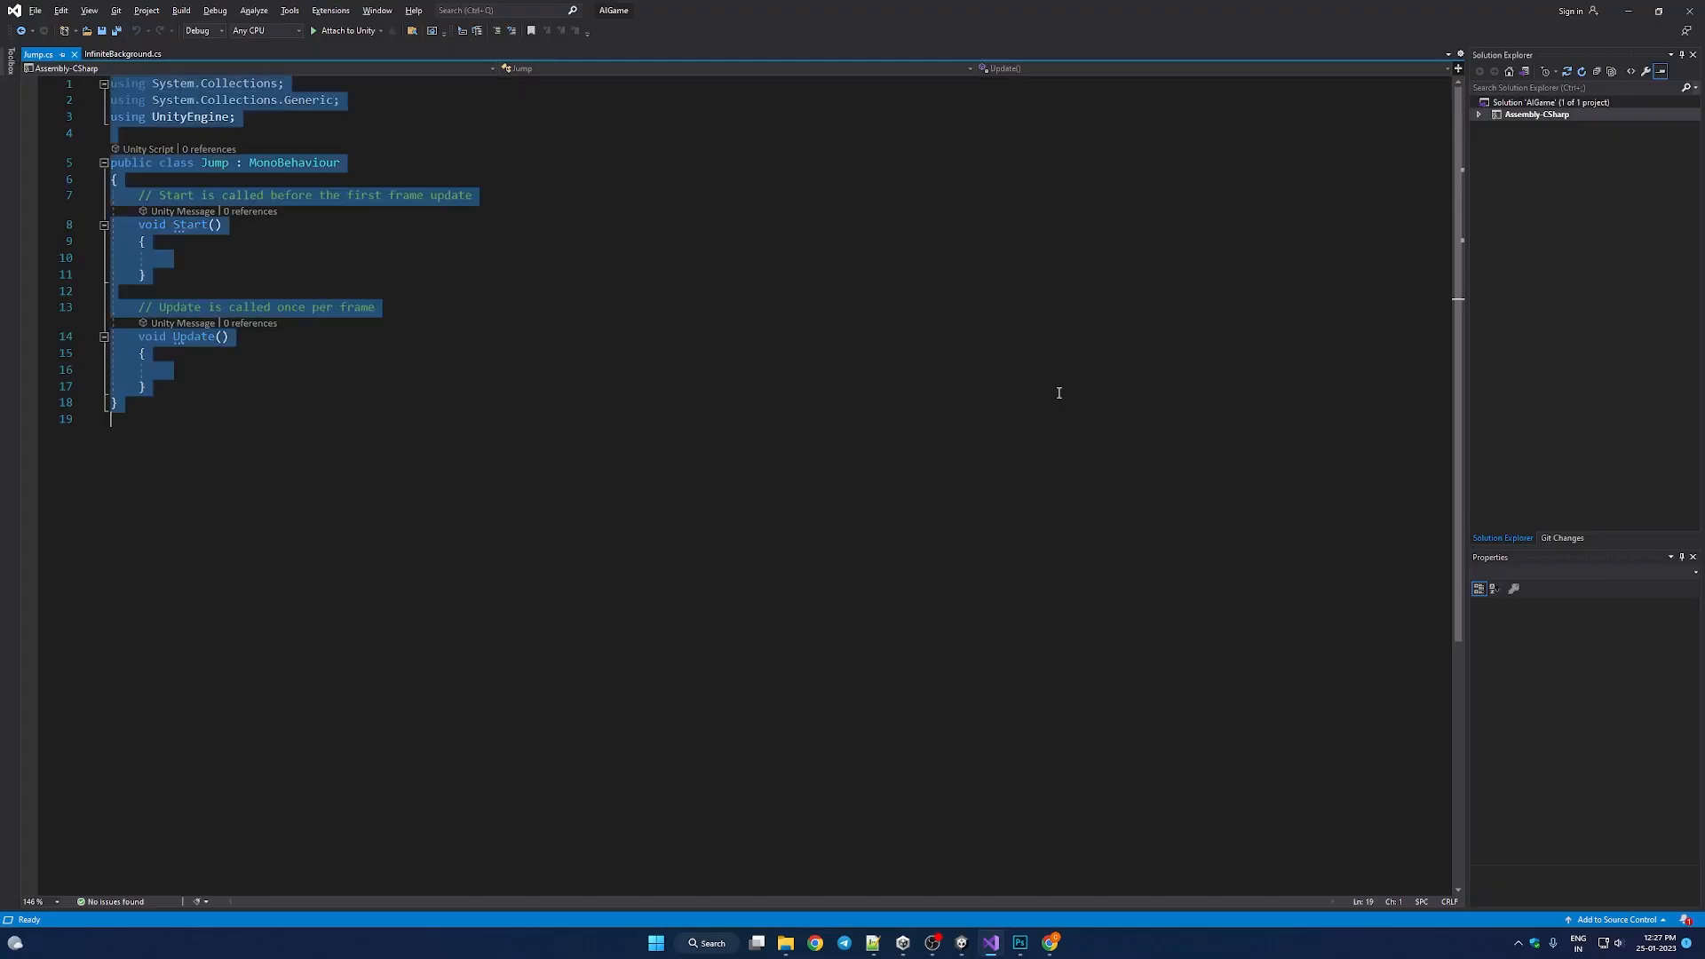
{"action": "type", "text": "using UnityEngine;  public class Jump : MonoBehaviour {     public float jumpForce = 5.0f;     private Rigidbody2D rb;     void Start()     {         rb = GetComponent<Rigidbody2D>();     }      void Update()     {         if (Input.GetKeyDown(KeyCode.Space) || Input.touchCount > 0 && Input.GetTouch(0).phase == TouchPhase.Began)         {             rb.AddForce(new Vector2(0, jumpForce), ForceMode2D.Impulse);         }     } }"}
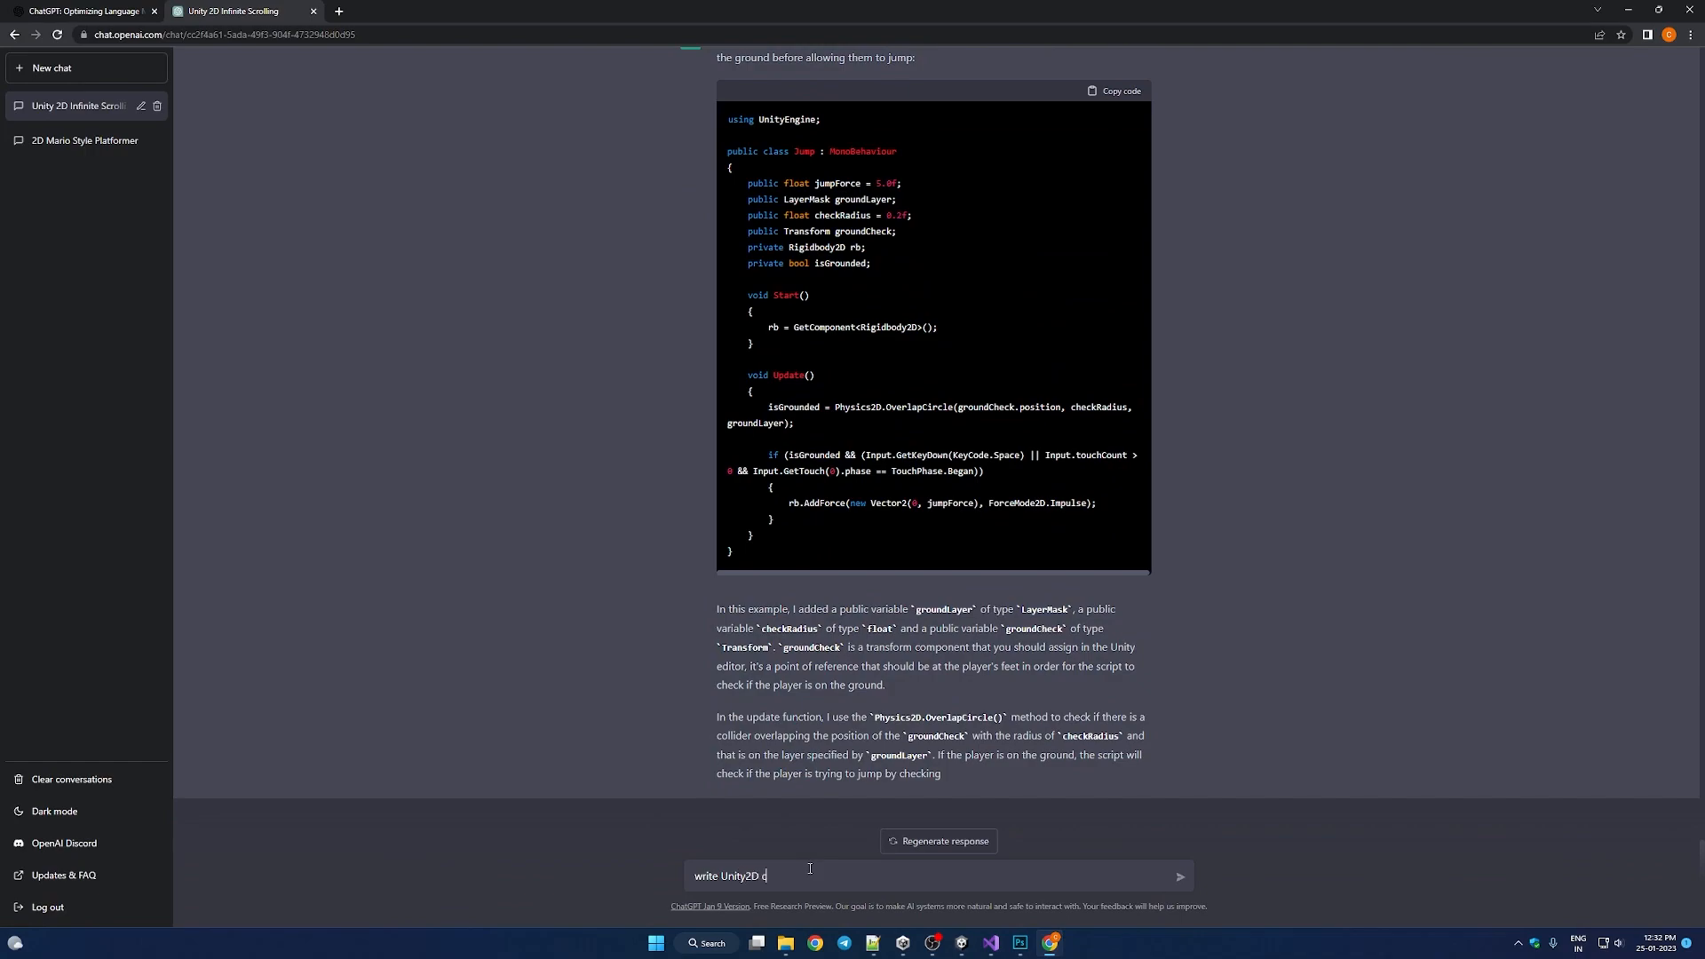
{"action": "type", "text": "tacles ever"}
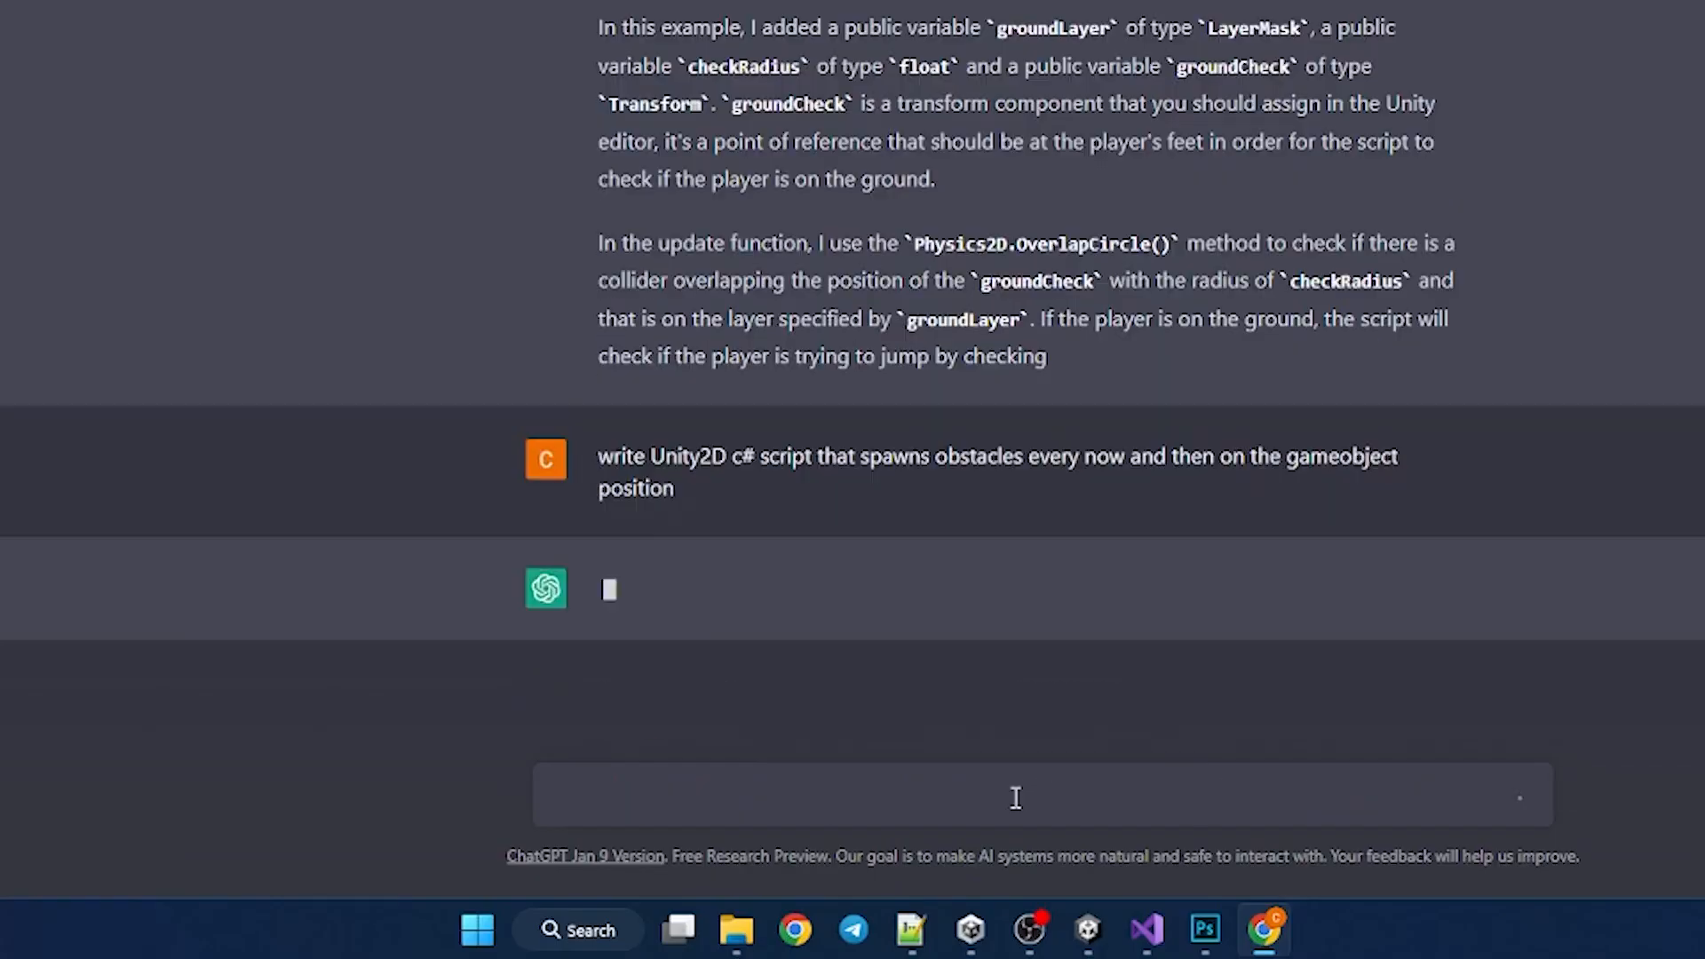
Regenerate the obstacle-spawner answer after the error.
{"action": "left_click", "coordinate": [1041, 792]}
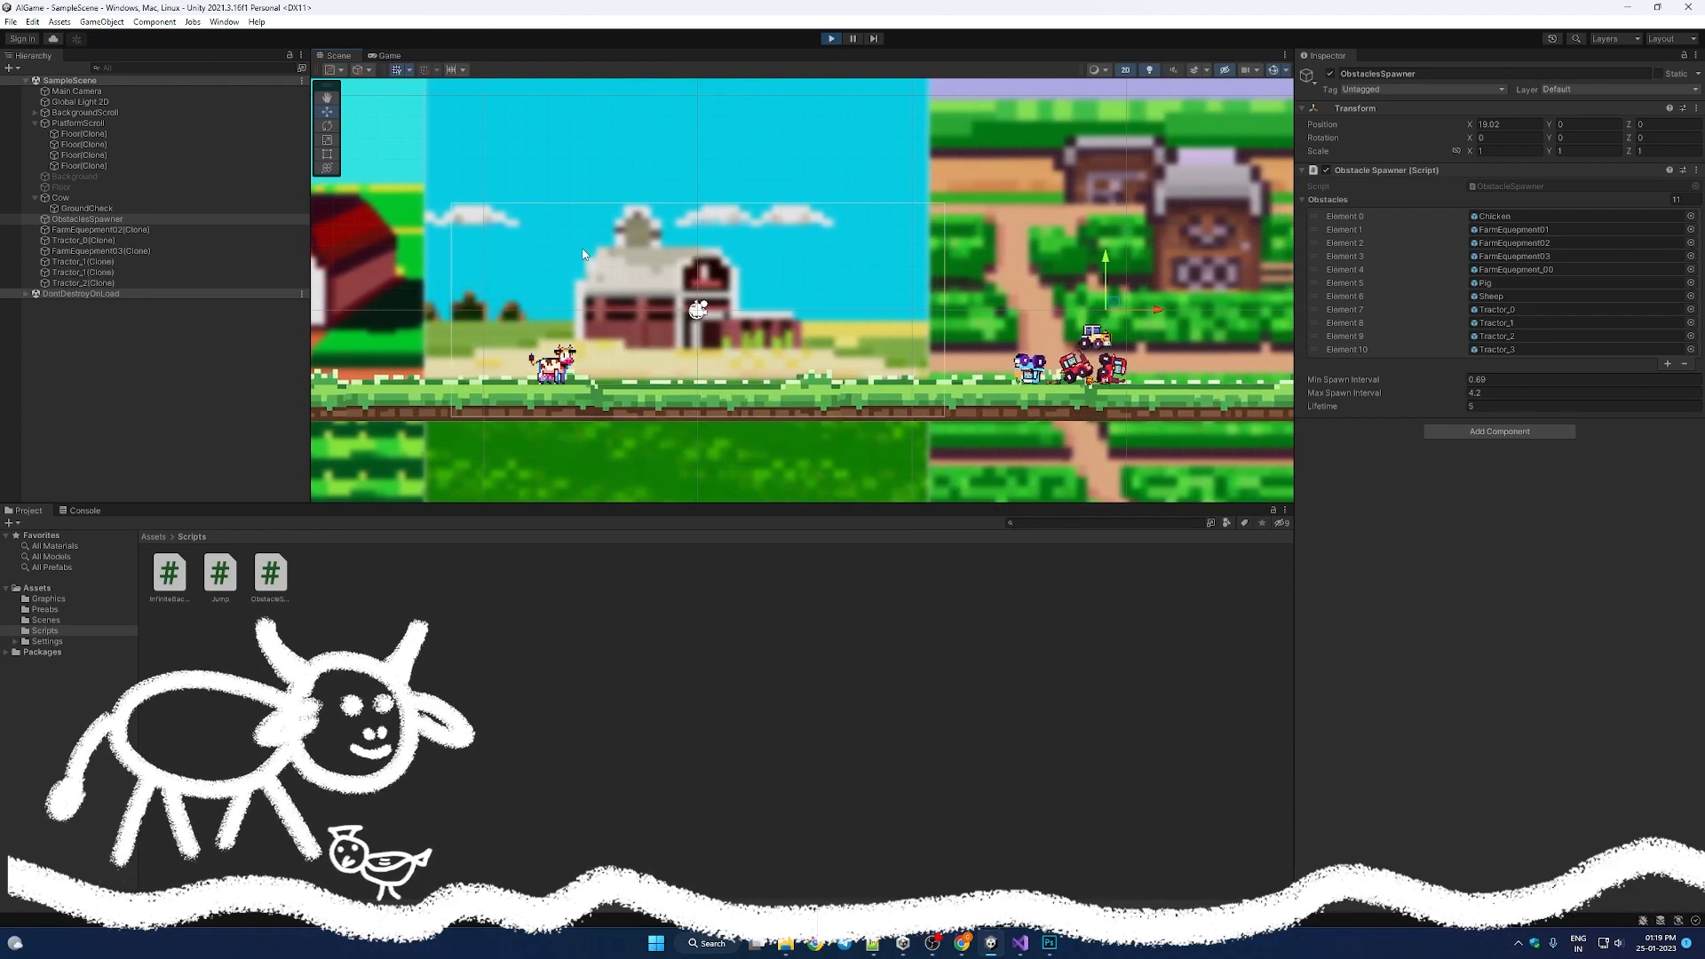
Stop the game and select all code in ObstacleSpawner.cs in Visual Studio.
{"action": "left_click", "coordinate": [832, 38]}
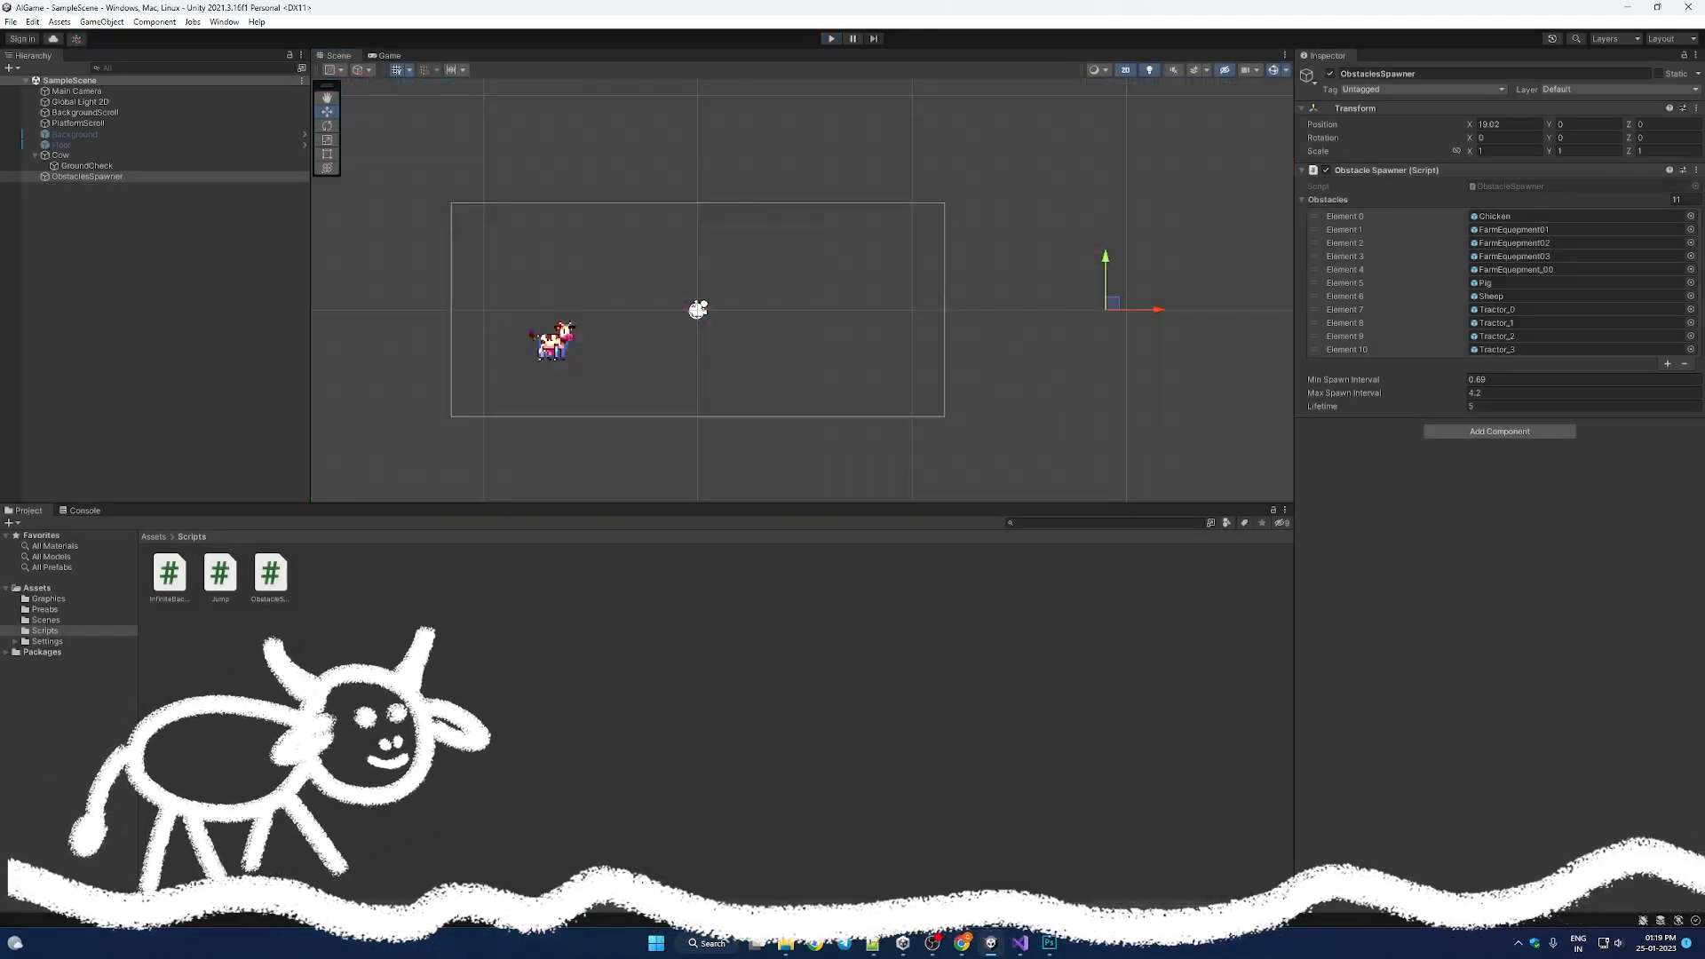
{"action": "left_click", "coordinate": [1021, 943]}
{"action": "key", "text": "ctrl+a"}
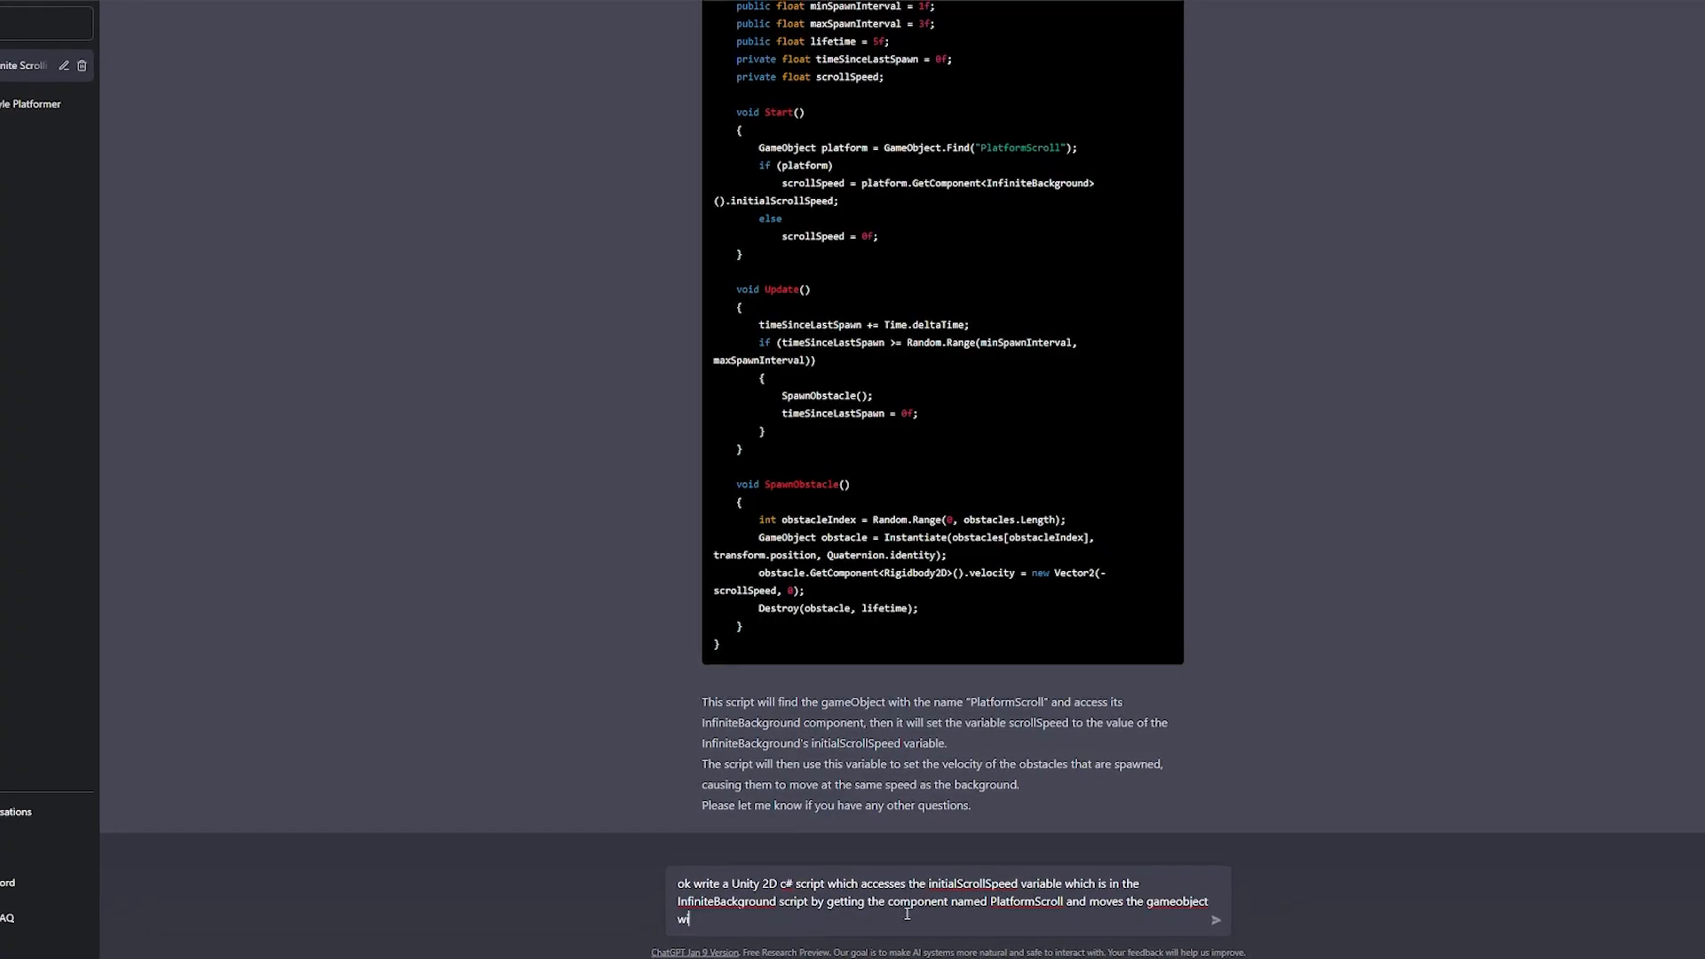
Send the request for a script moving obstacles with the scrolling background.
{"action": "key", "text": "Return"}
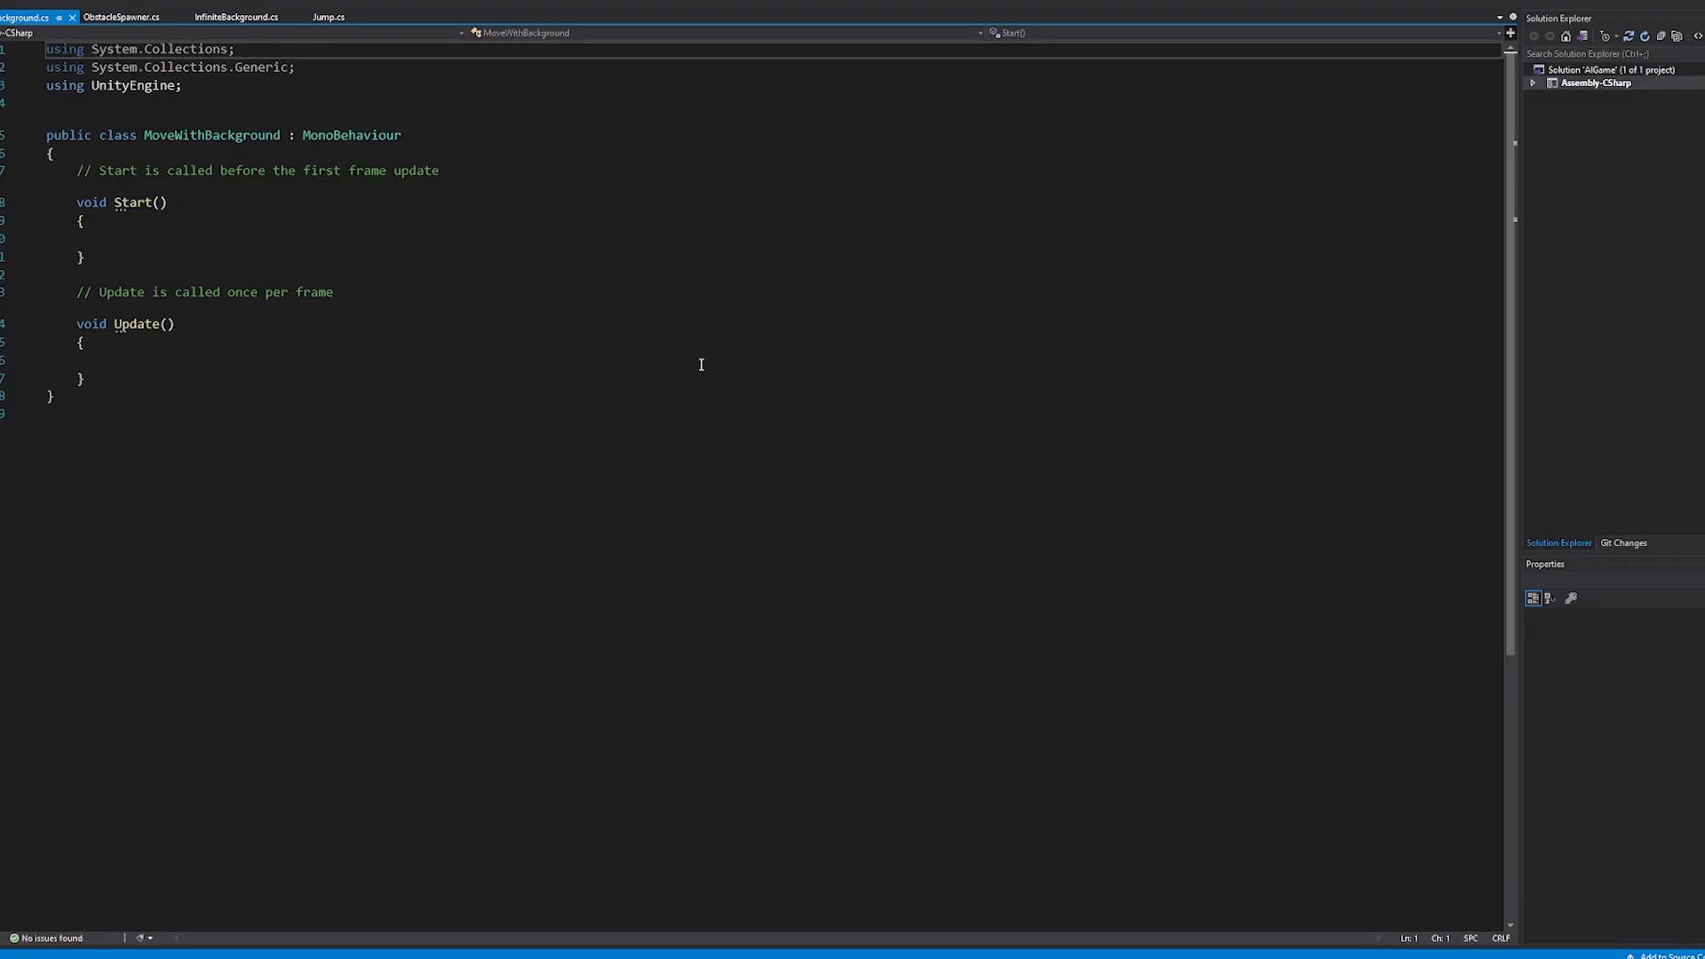